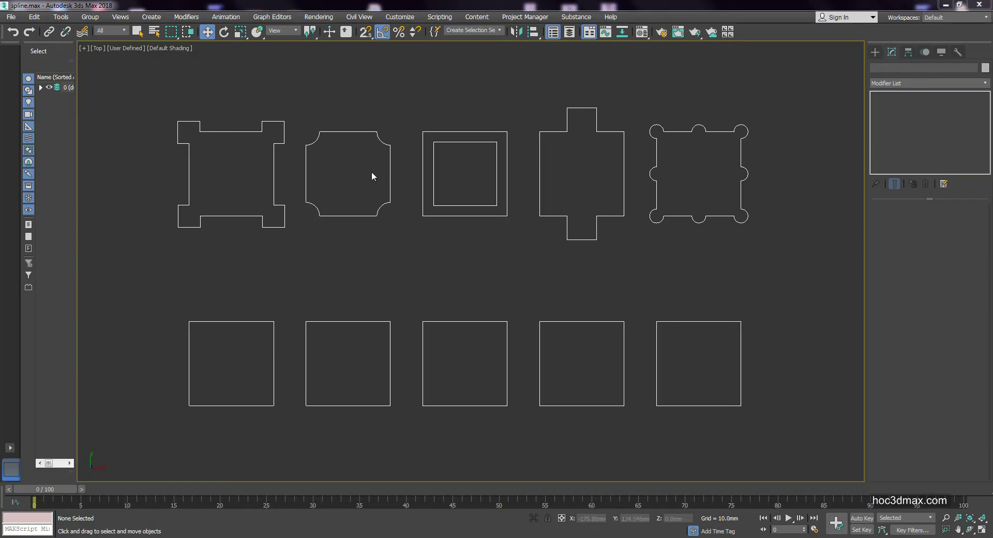
# - Select the lower-left square in the bottom row and zoom the view in and out around it
pyautogui.click(243, 321)
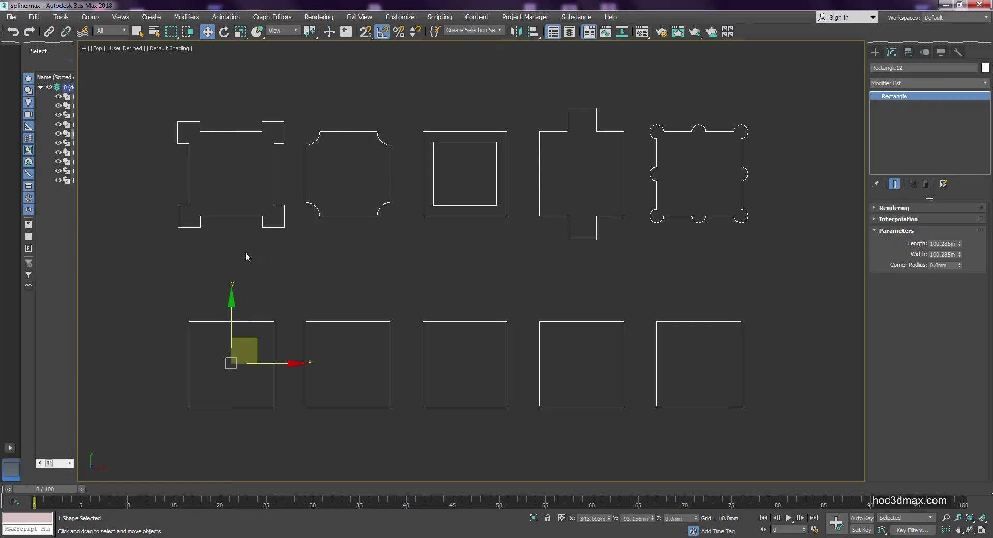
pyautogui.scroll(1, 225, 305)
pyautogui.scroll(2, 281, 290)
pyautogui.scroll(1, 269, 274)
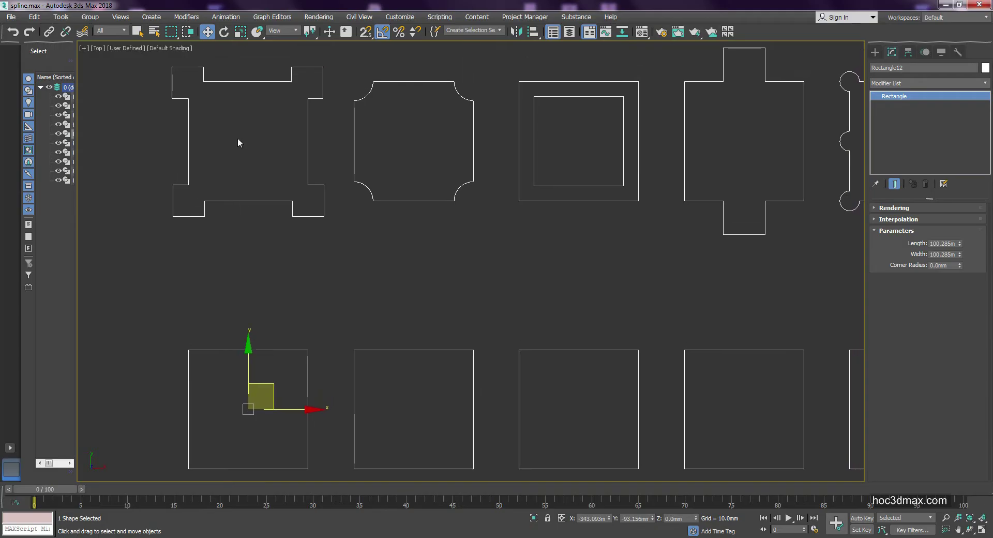
pyautogui.scroll(-1, 275, 266)
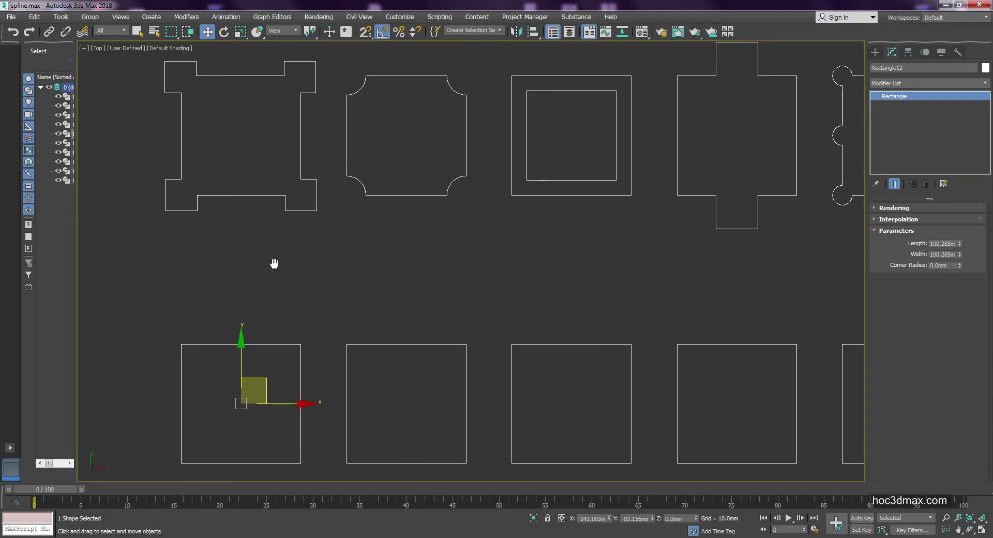
pyautogui.scroll(-2, 274, 268)
# - Pick the Rectangle spline tool and turn on snapping with Midpoint unchecked
pyautogui.click(875, 52)
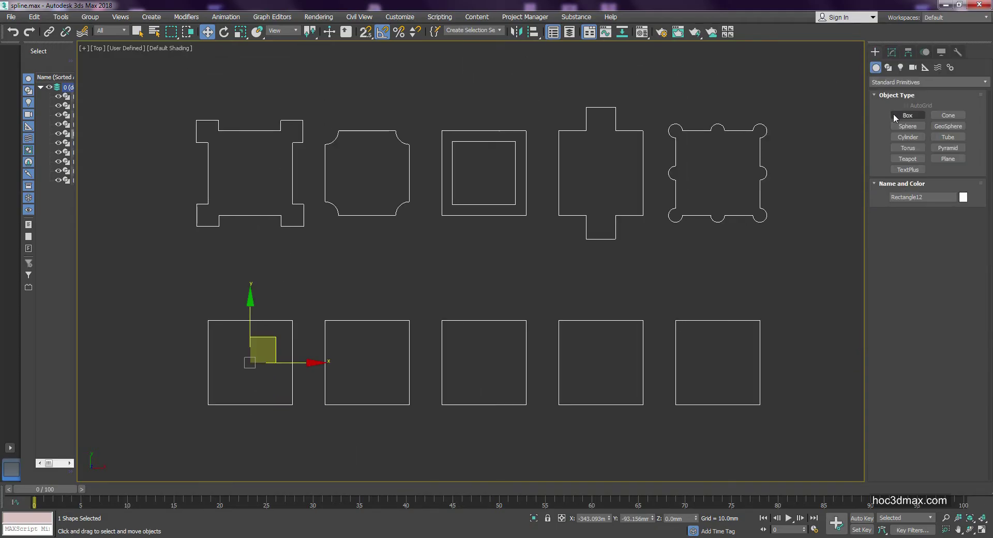
pyautogui.click(888, 67)
pyautogui.click(941, 122)
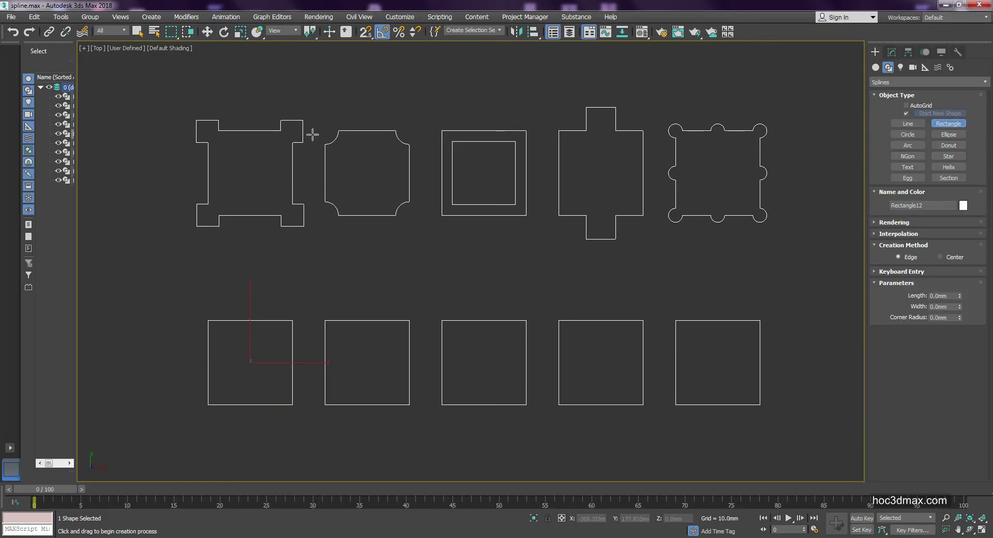
pyautogui.press('s')
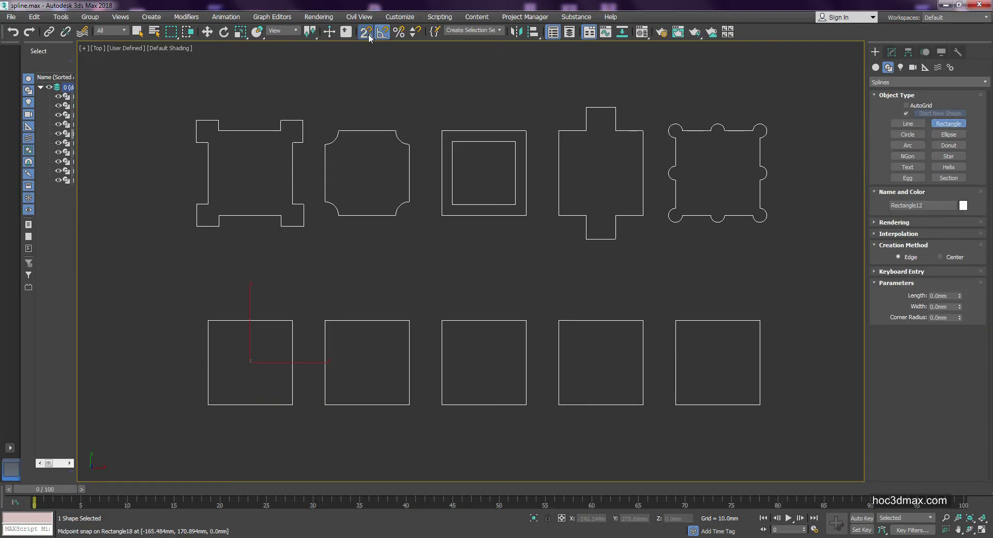
pyautogui.rightClick(365, 31)
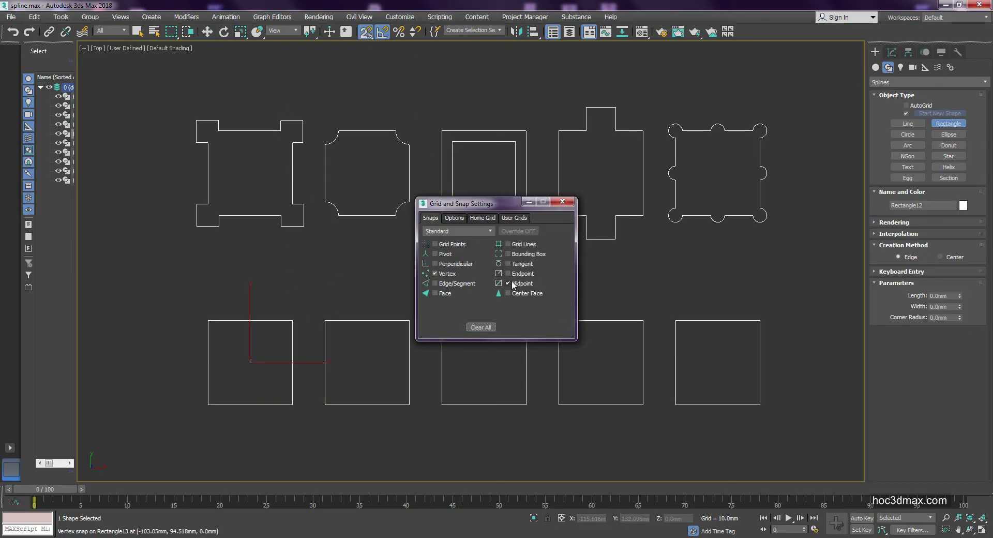
pyautogui.click(508, 284)
# - Draw a small 30 mm square, Rectangle019, snapped to the lower-left square's corner
pyautogui.moveTo(293, 320); pyautogui.dragTo(318, 285)
pyautogui.scroll(3, 305, 302)
pyautogui.scroll(-1, 321, 291)
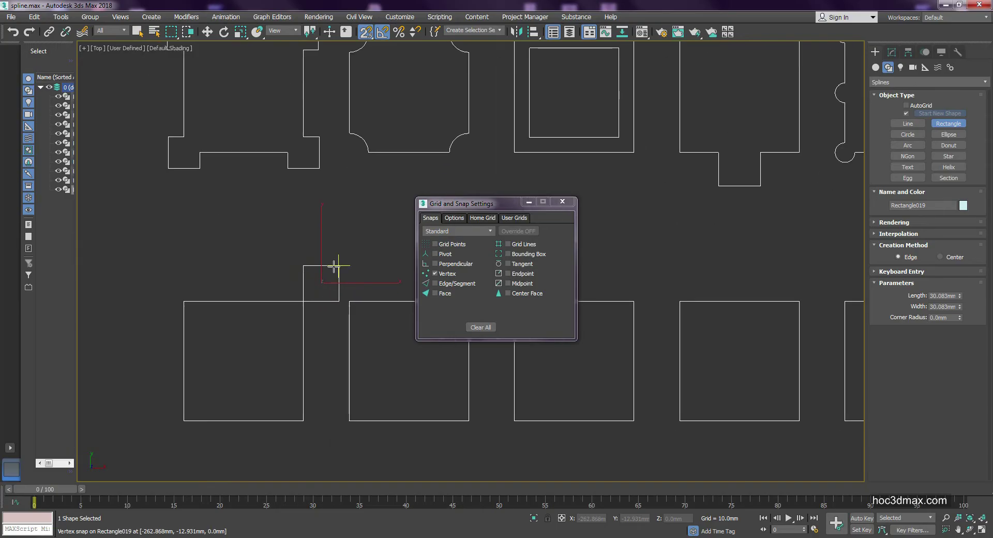
# - Enable Pivot snap and centre the small square on the top-right corner
pyautogui.press('w')
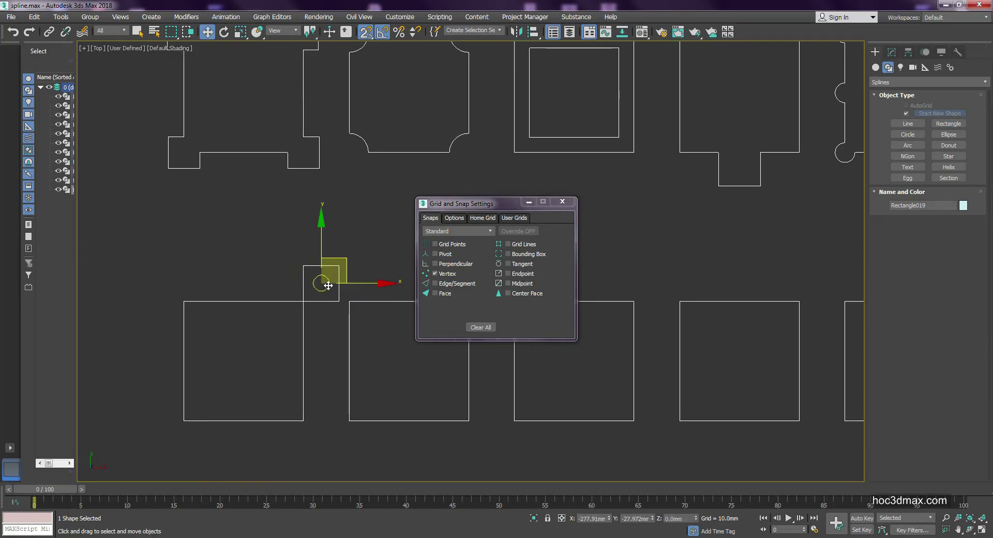
pyautogui.click(435, 254)
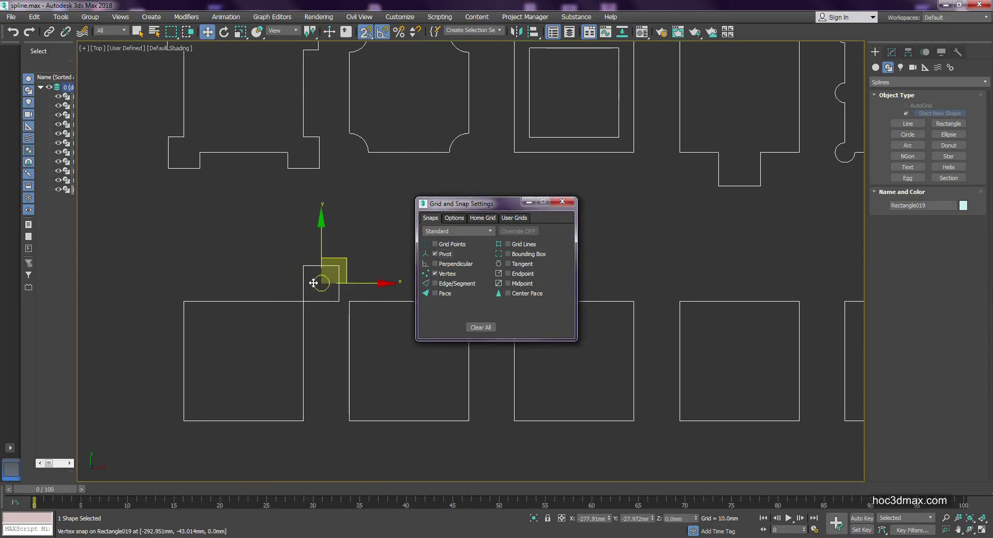
pyautogui.moveTo(325, 286); pyautogui.dragTo(303, 299)
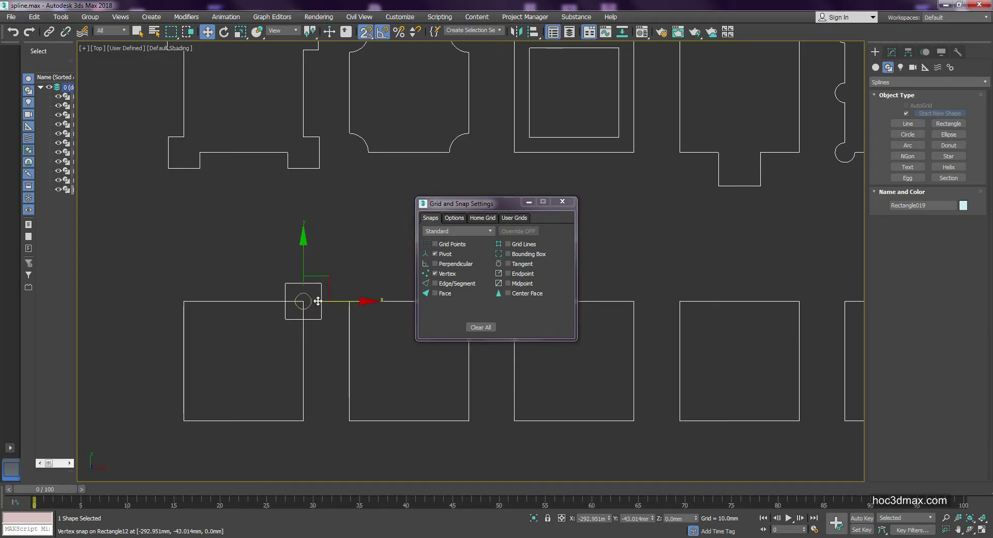
# - Clone the small square as copies onto the top-left and both bottom corners
pyautogui.keyDown('shift'); pyautogui.moveTo(332, 300); pyautogui.dragTo(262, 305); pyautogui.keyUp('shift')
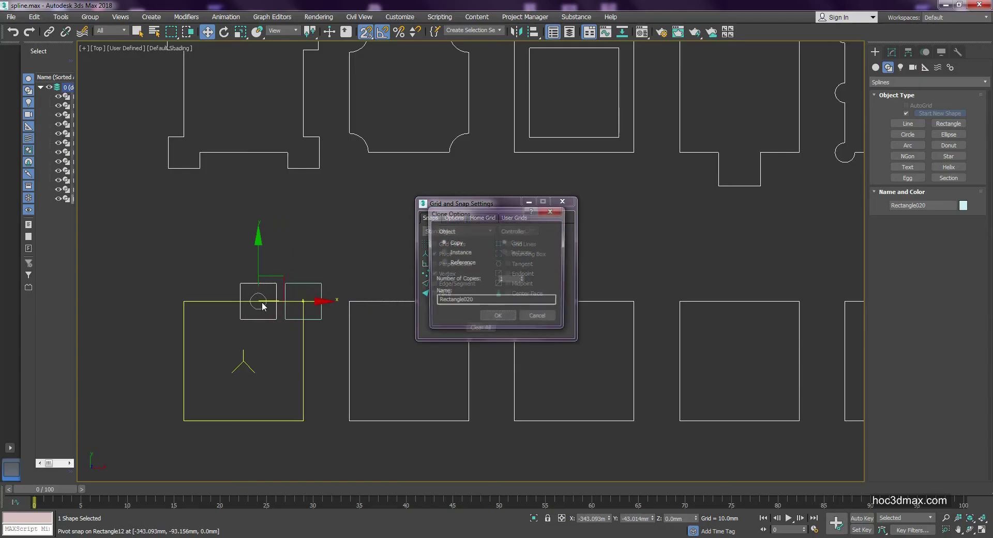
pyautogui.click(497, 315)
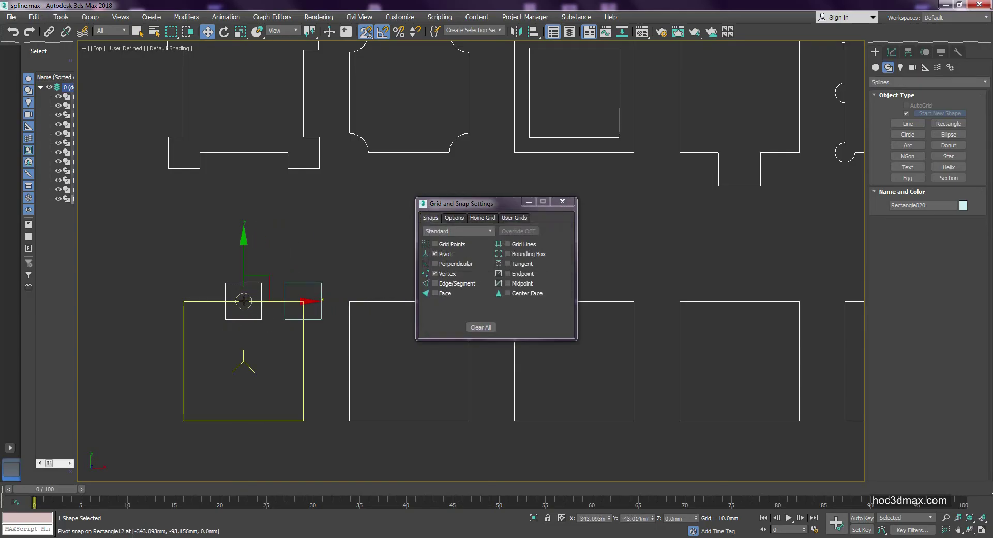
pyautogui.moveTo(244, 300)
pyautogui.mouseDown()
pyautogui.moveTo(232, 242)
pyautogui.moveTo(188, 298)
pyautogui.mouseUp()
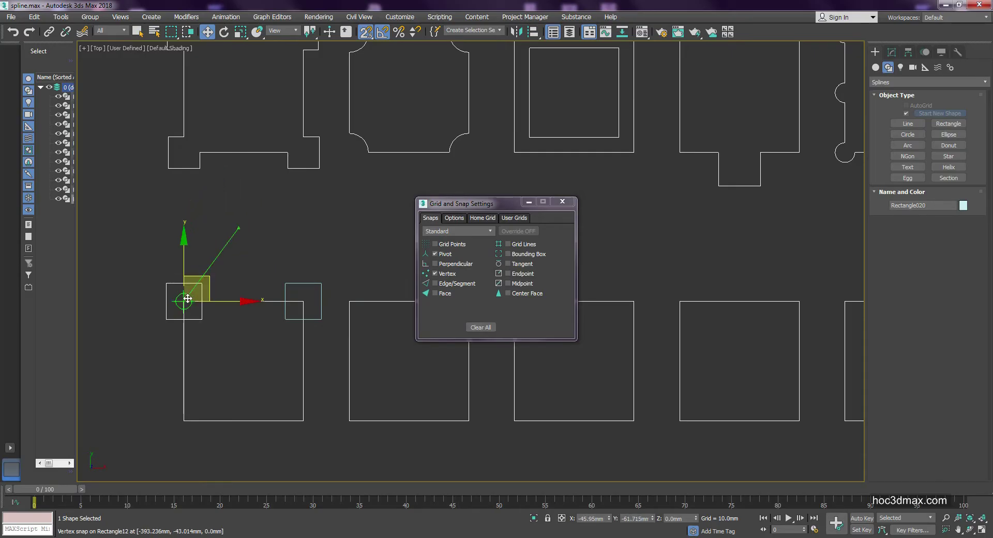
pyautogui.keyDown('ctrl'); pyautogui.click(312, 292); pyautogui.keyUp('ctrl')
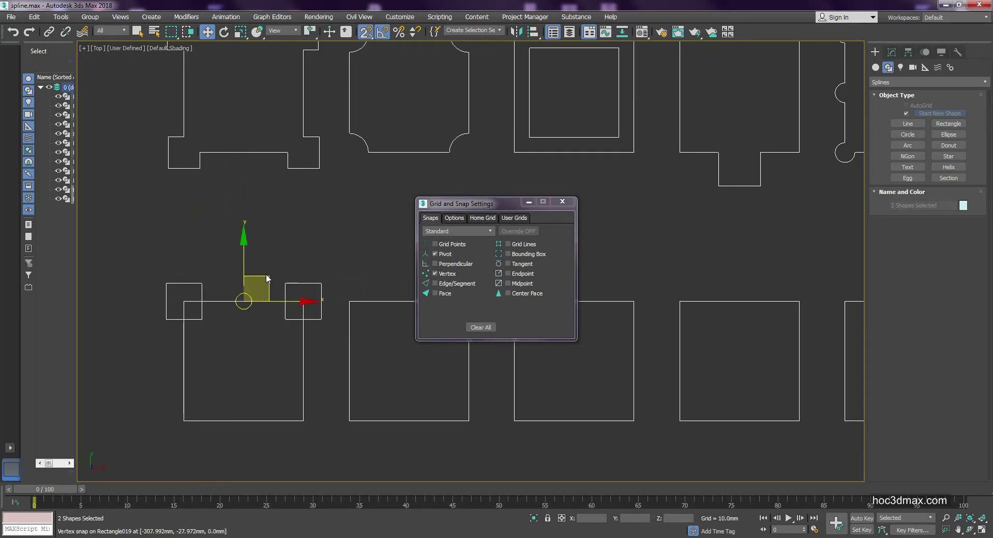
pyautogui.keyDown('shift'); pyautogui.moveTo(244, 301); pyautogui.dragTo(233, 386); pyautogui.keyUp('shift')
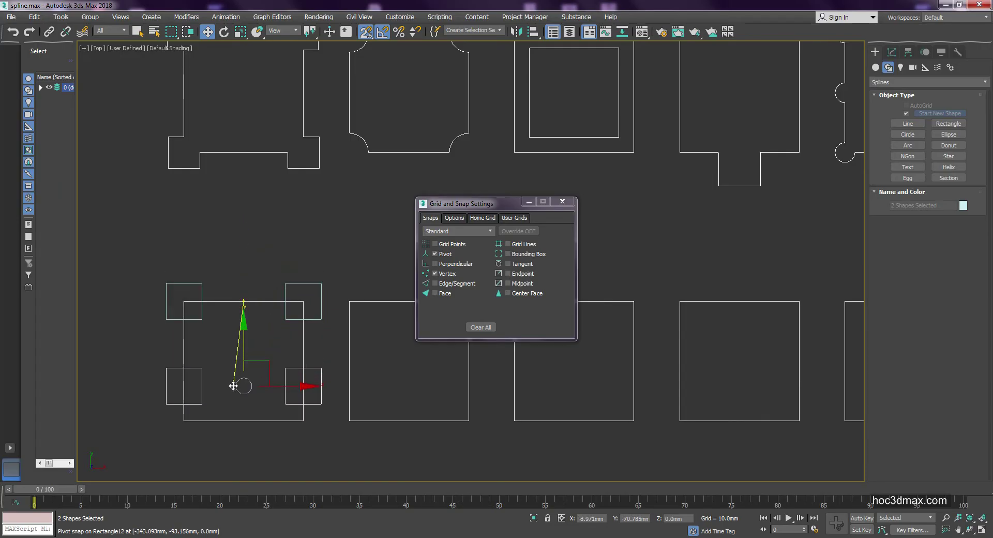
pyautogui.keyDown('shift'); pyautogui.moveTo(233, 386); pyautogui.dragTo(187, 419); pyautogui.keyUp('shift')
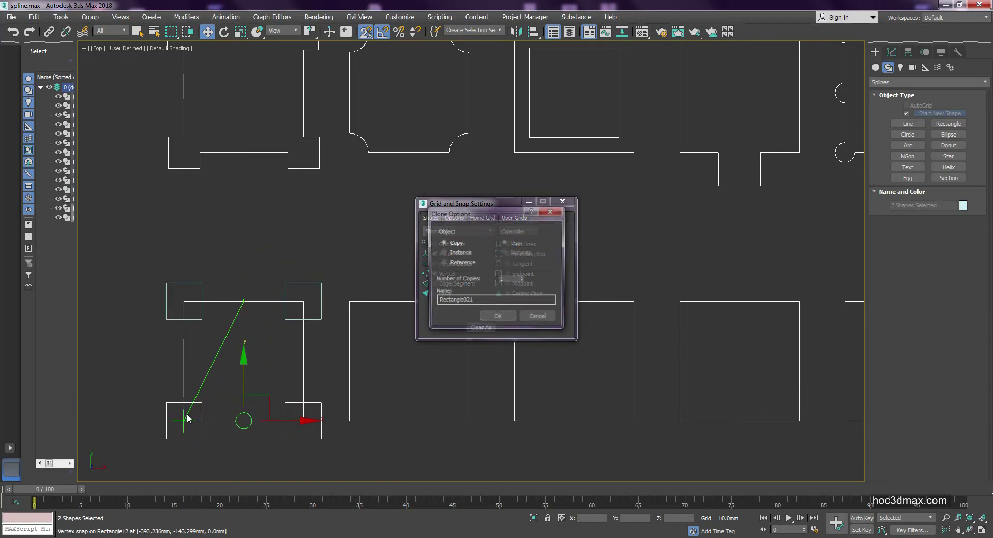
pyautogui.click(498, 315)
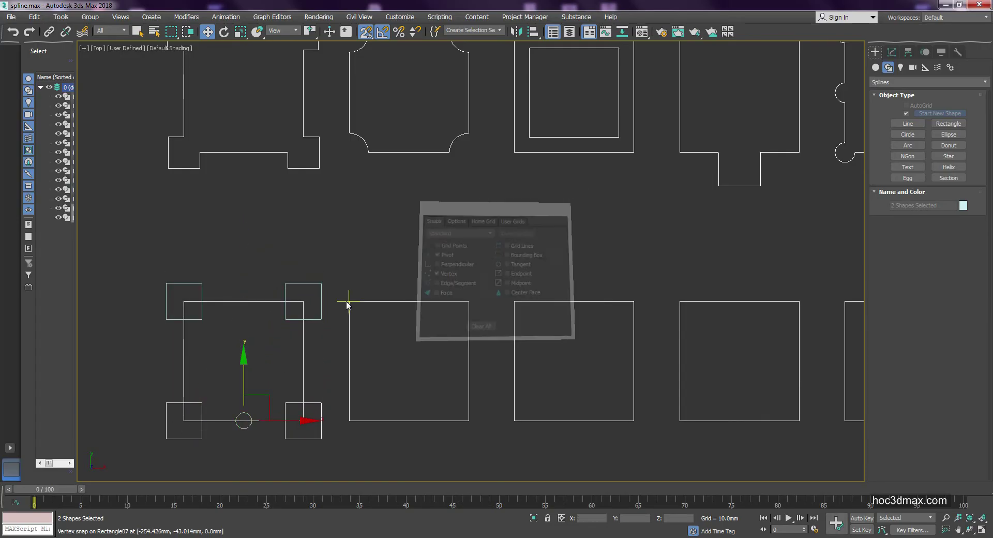
# - Turn snapping off and pan and zoom the view onto the lower-left square
pyautogui.press('s')
pyautogui.click(324, 256)
pyautogui.moveTo(323, 256)
pyautogui.mouseDown(button='middle')
pyautogui.moveTo(366, 265)
pyautogui.moveTo(337, 218)
pyautogui.mouseUp(button='middle')
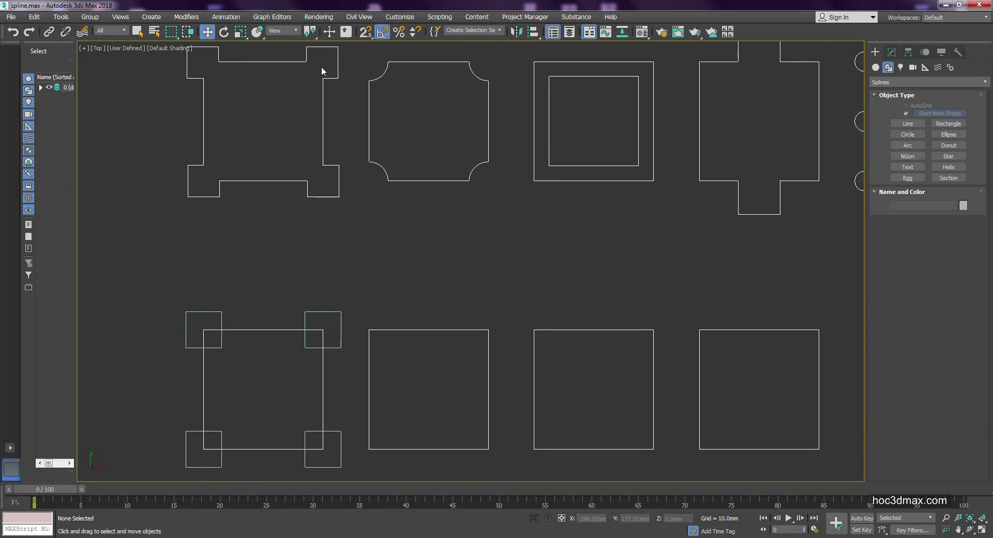
pyautogui.scroll(-2, 316, 264)
pyautogui.scroll(2, 306, 238)
pyautogui.scroll(1, 309, 247)
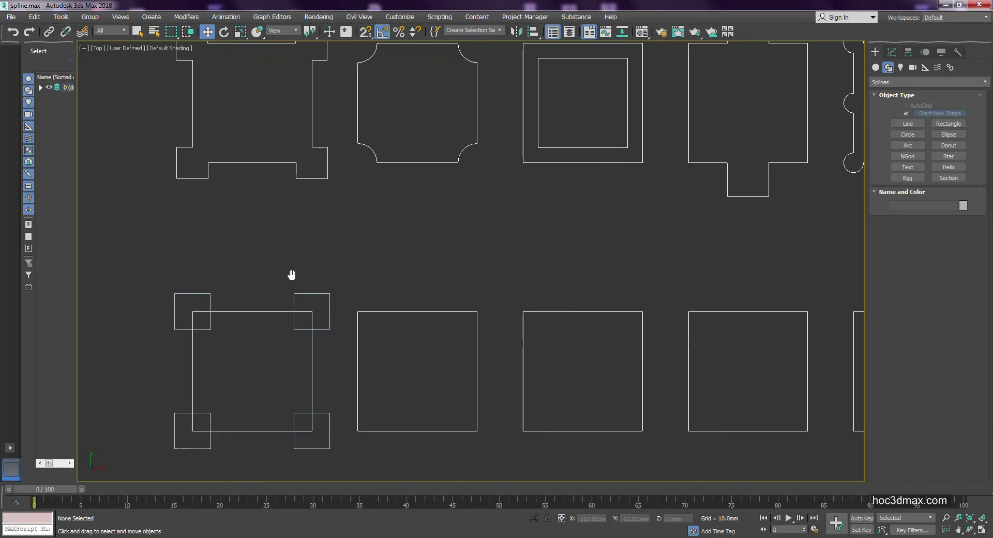
pyautogui.moveTo(291, 273); pyautogui.dragTo(282, 275, button='middle')
# - Select only Rectangle12 and bring up its parameters in the Modify panel
pyautogui.click(284, 315)
pyautogui.click(303, 349)
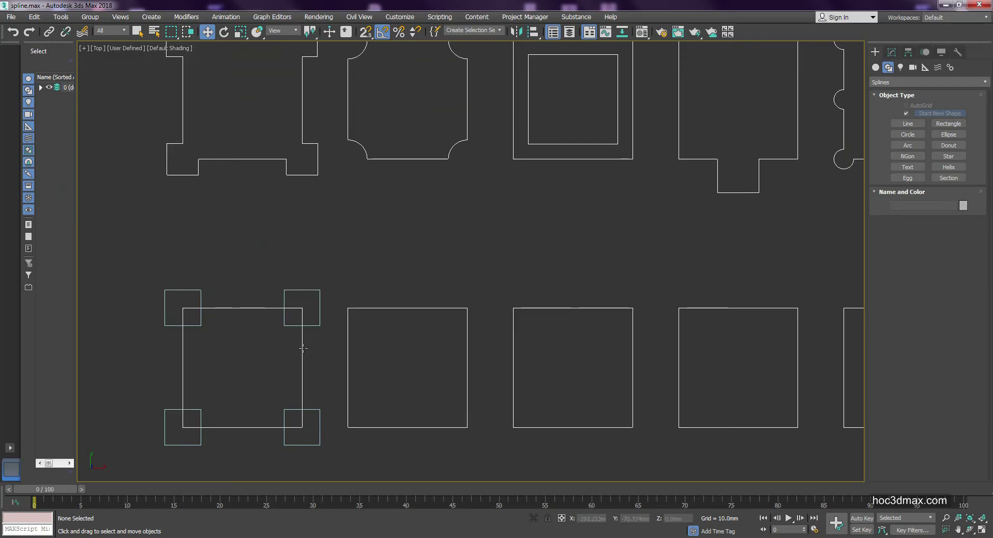
pyautogui.click(303, 349)
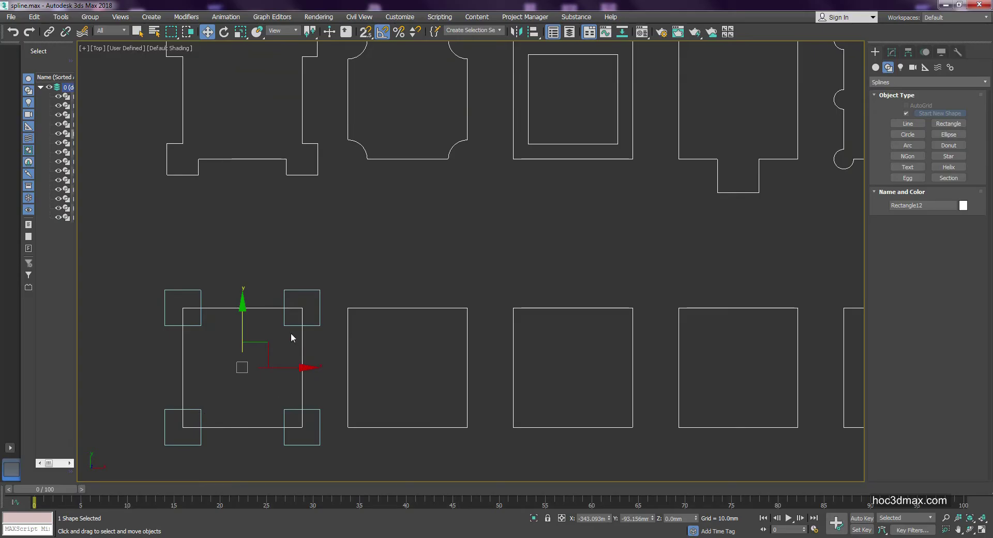
pyautogui.moveTo(330, 251); pyautogui.dragTo(158, 456)
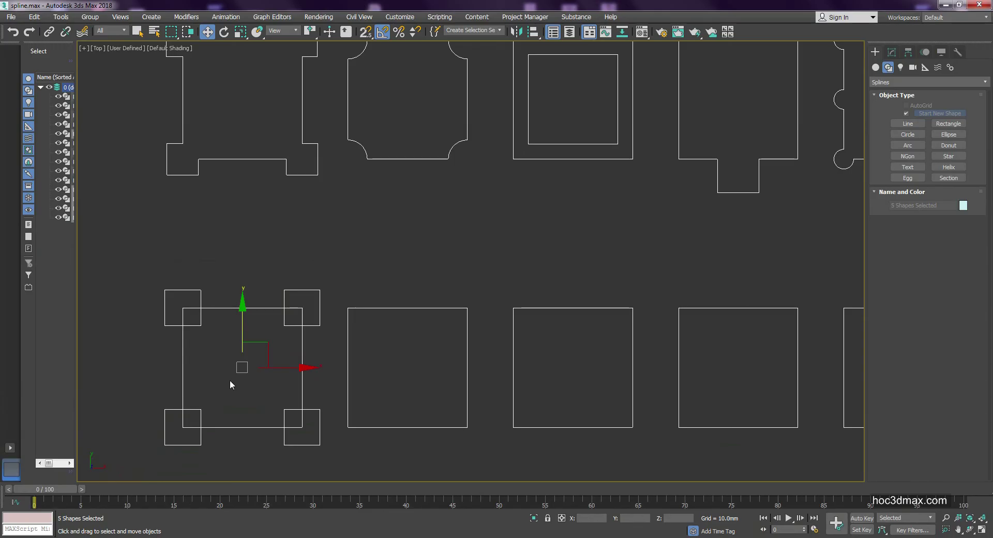
pyautogui.click(303, 357)
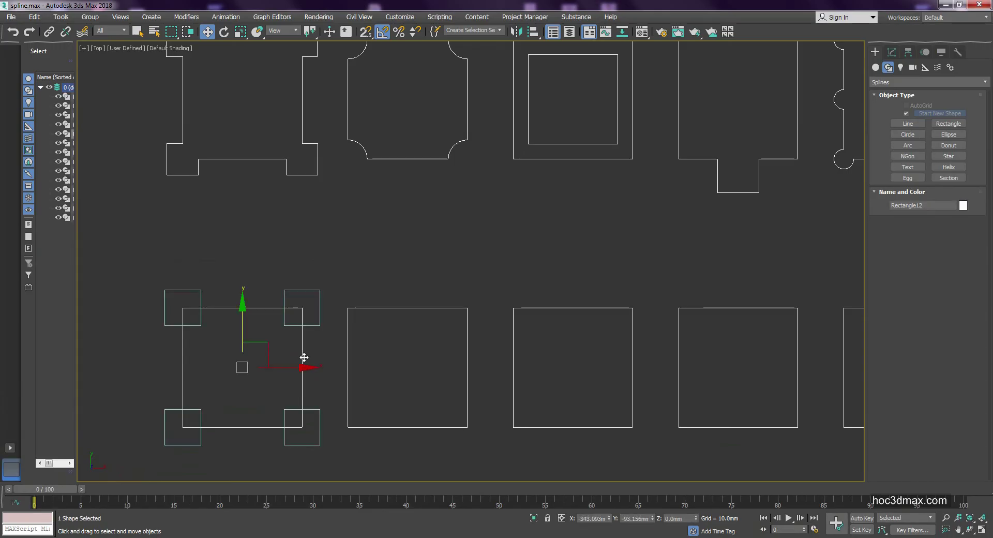
pyautogui.click(891, 52)
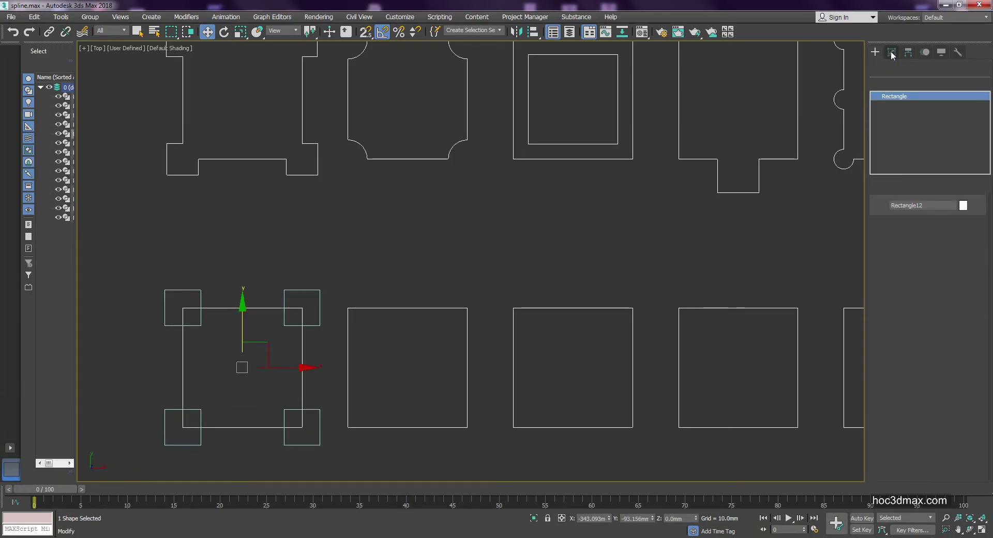
pyautogui.moveTo(302, 343); pyautogui.dragTo(301, 299, button='middle')
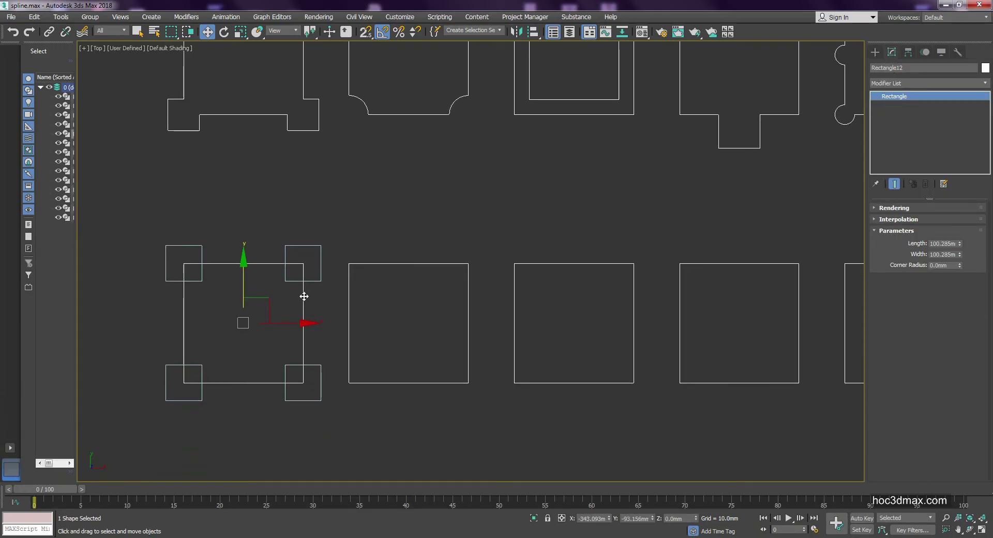
# - Convert the large square Rectangle12 to an editable spline
pyautogui.click(318, 245)
pyautogui.click(202, 259)
pyautogui.click(184, 308)
pyautogui.rightClick(183, 309)
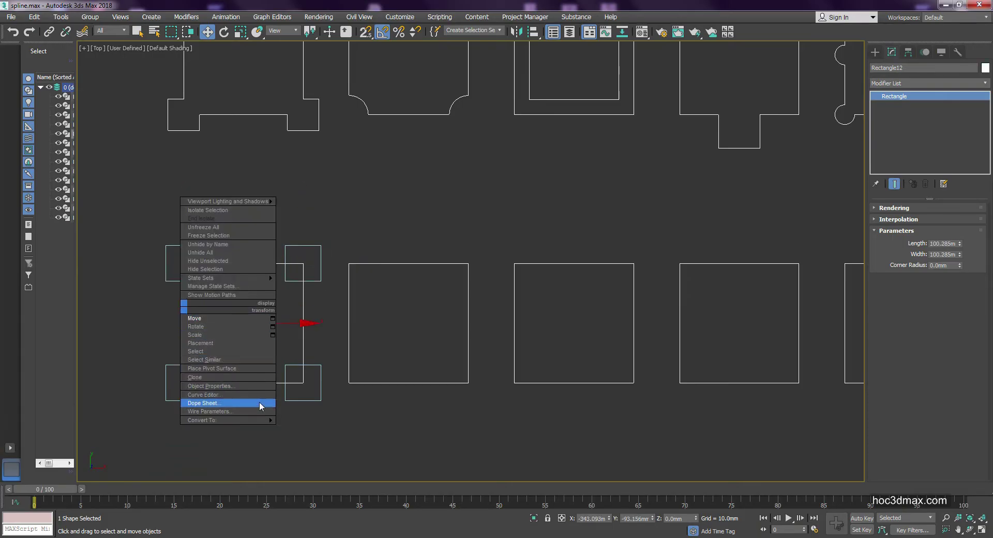
pyautogui.click(319, 421)
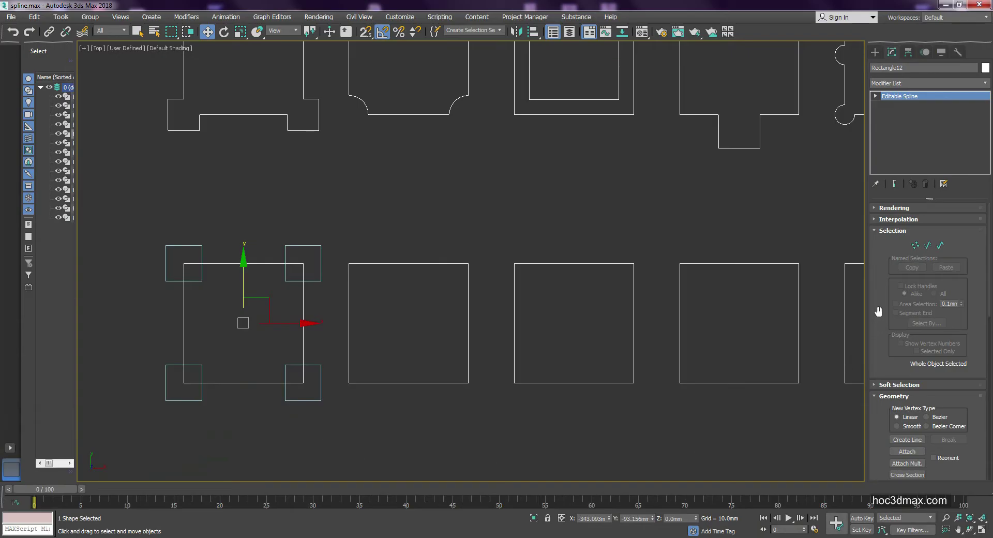
pyautogui.moveTo(875, 311); pyautogui.dragTo(899, 175)
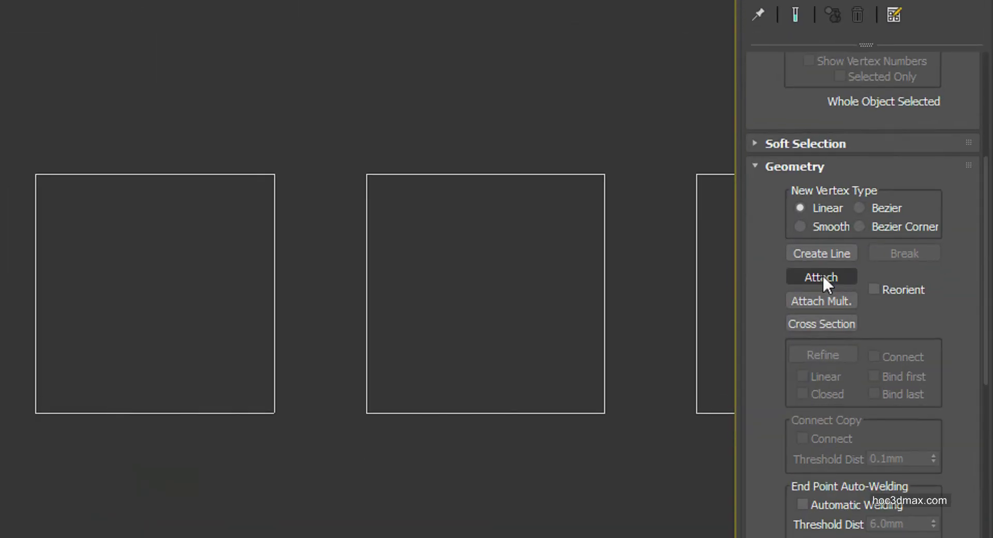
# - Attach all four small corner squares to Rectangle12 as one shape
pyautogui.click(908, 314)
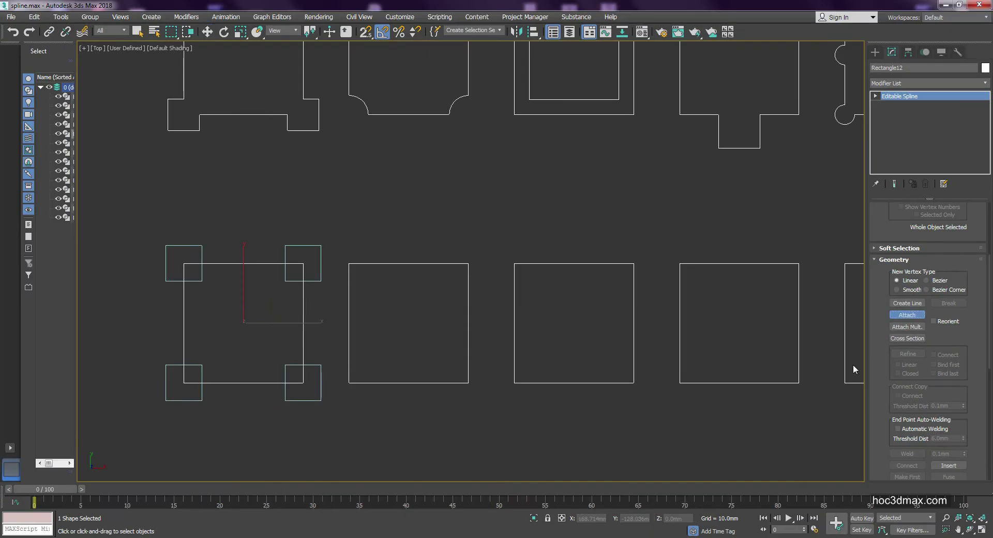
pyautogui.click(320, 254)
pyautogui.click(202, 250)
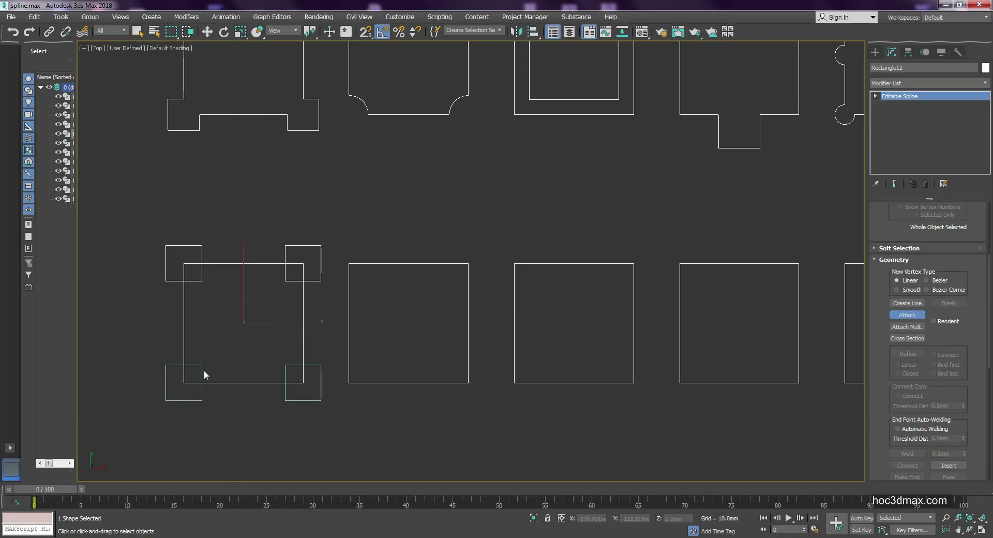
pyautogui.click(203, 374)
pyautogui.click(287, 366)
pyautogui.rightClick(279, 354)
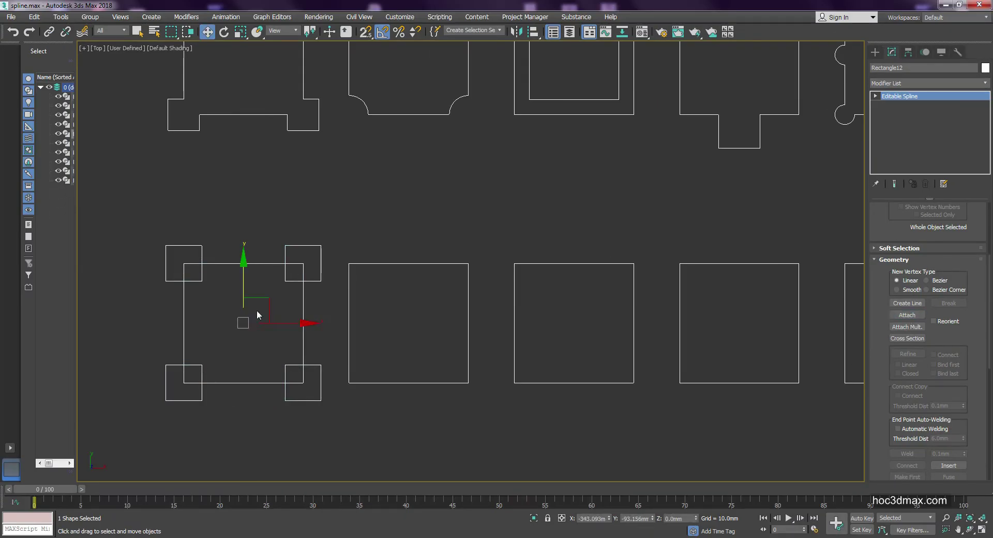
pyautogui.moveTo(253, 333); pyautogui.dragTo(263, 334, button='middle')
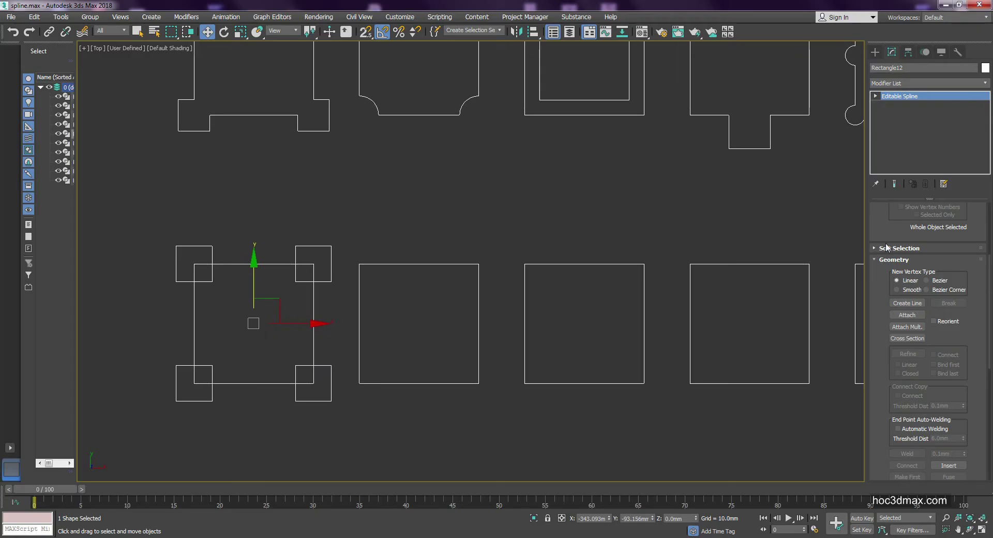
pyautogui.moveTo(867, 226); pyautogui.dragTo(735, 241)
# - Switch to Spline sub-object level and activate Trim
pyautogui.press('1')
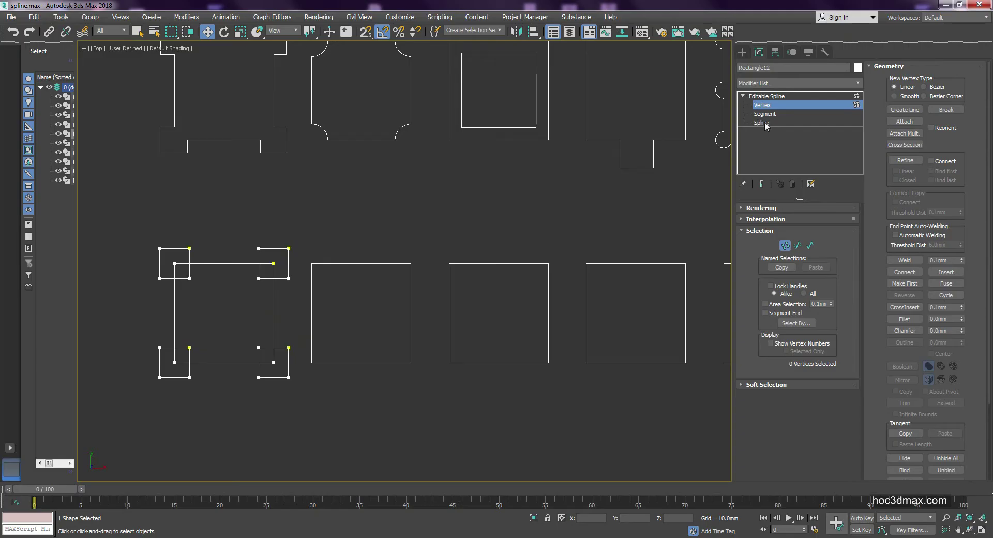
pyautogui.click(762, 123)
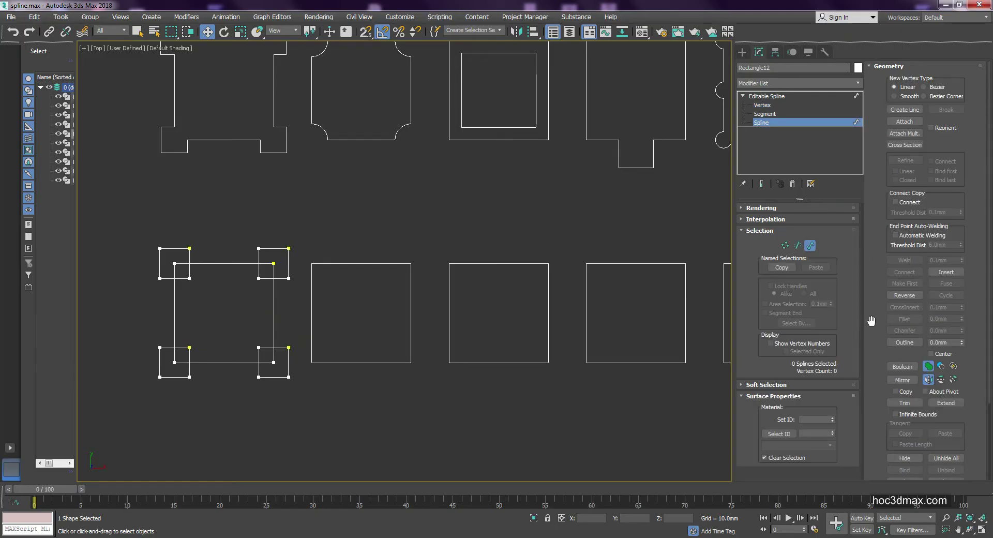
pyautogui.moveTo(871, 321); pyautogui.dragTo(883, 224)
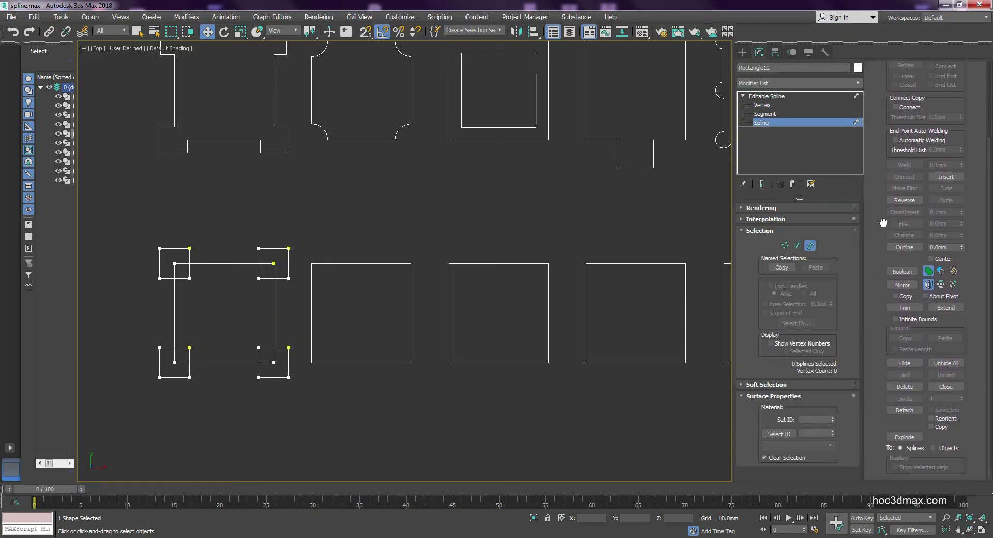
pyautogui.click(906, 307)
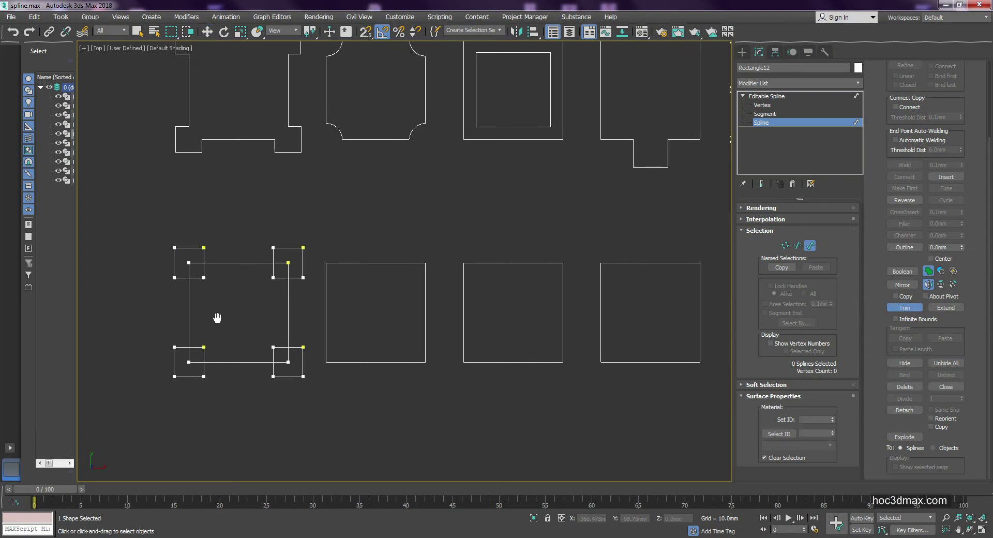
pyautogui.moveTo(215, 317); pyautogui.dragTo(252, 322, button='middle')
pyautogui.scroll(-2, 252, 322)
pyautogui.scroll(2, 273, 308)
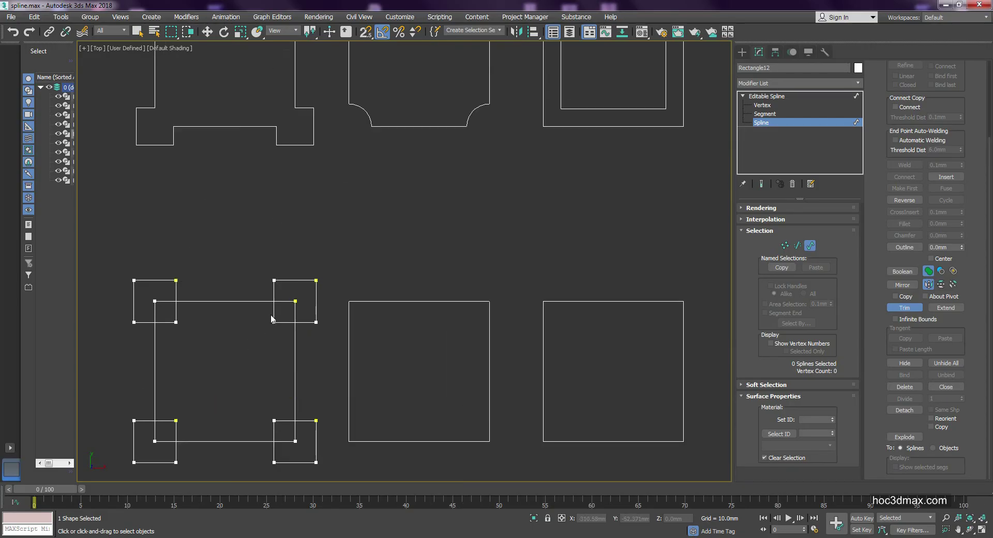
# - Trim the overlapping segments inside all four corner squares, then zoom to fit all shapes
pyautogui.click(274, 308)
pyautogui.moveTo(294, 323); pyautogui.dragTo(295, 284, button='middle')
pyautogui.click(292, 379)
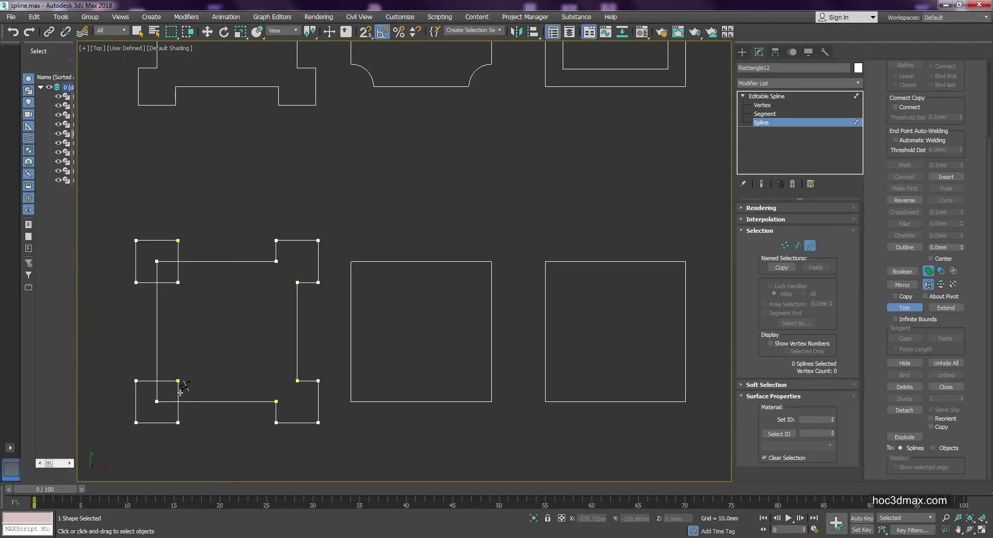
pyautogui.click(178, 390)
pyautogui.click(157, 391)
pyautogui.click(168, 401)
pyautogui.click(168, 282)
pyautogui.click(178, 271)
pyautogui.click(168, 261)
pyautogui.click(157, 271)
pyautogui.press('w')
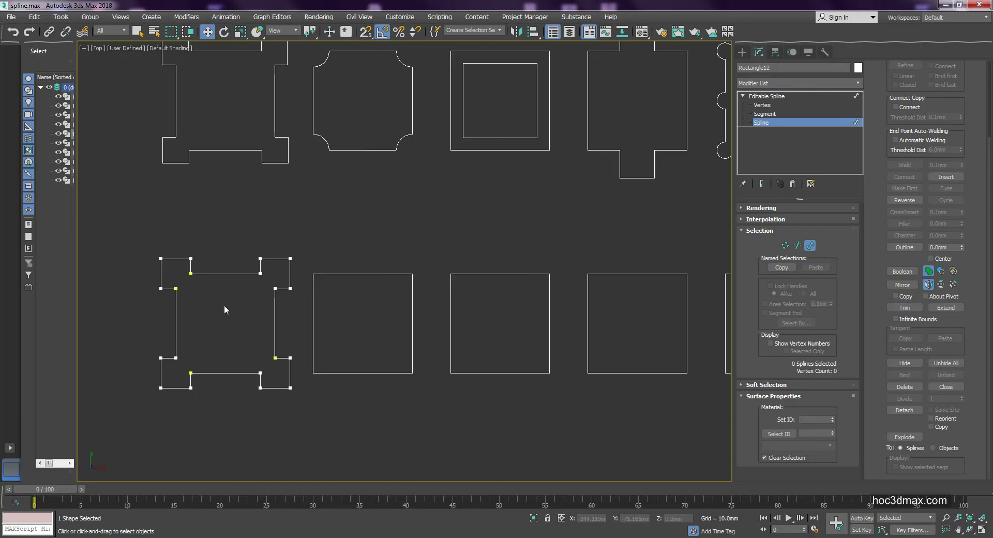
pyautogui.hotkey('ctrl', 'shift', 'z')
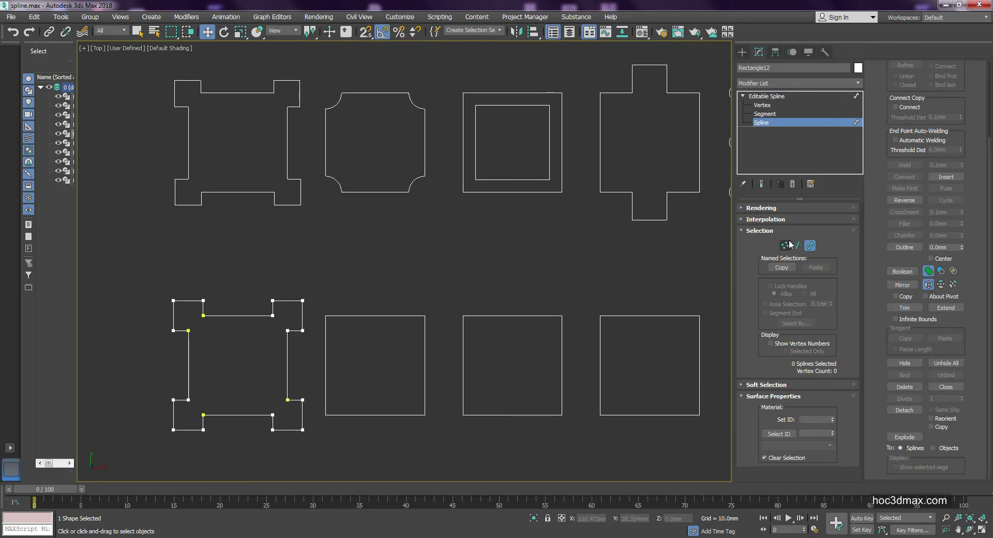
pyautogui.click(785, 246)
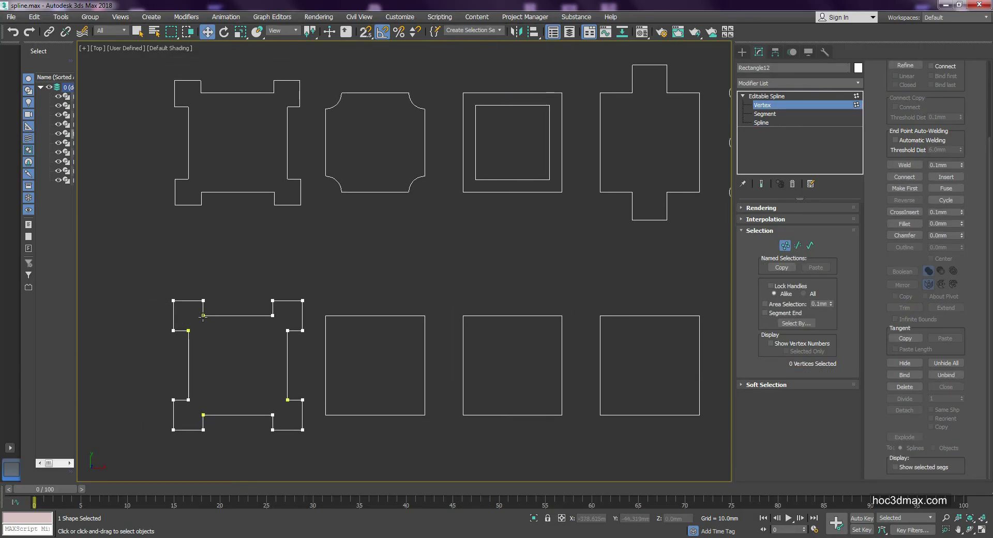
# - Select all vertices of the notched outline and weld the coincident break points at 0.1 mm
pyautogui.scroll(5, 203, 316)
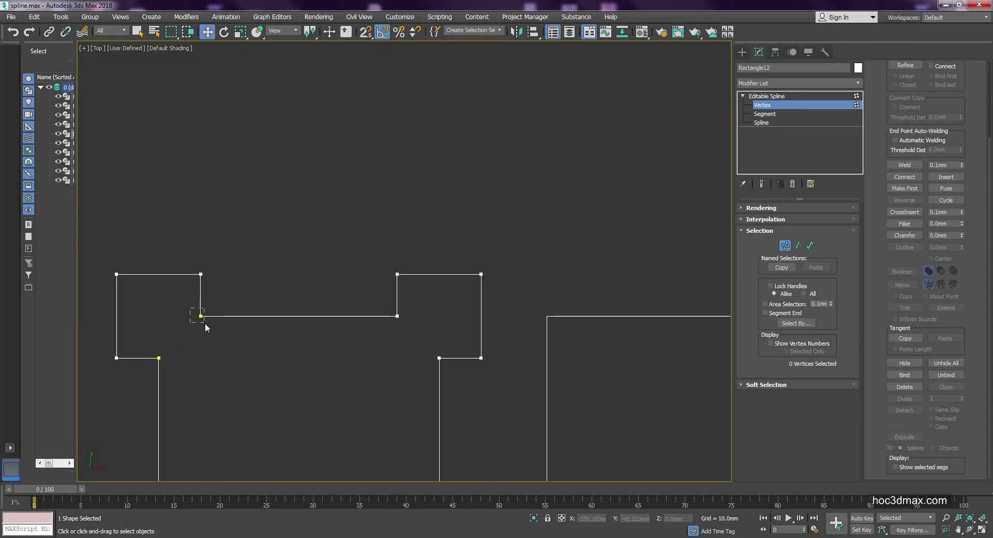
pyautogui.moveTo(196, 313); pyautogui.dragTo(205, 325)
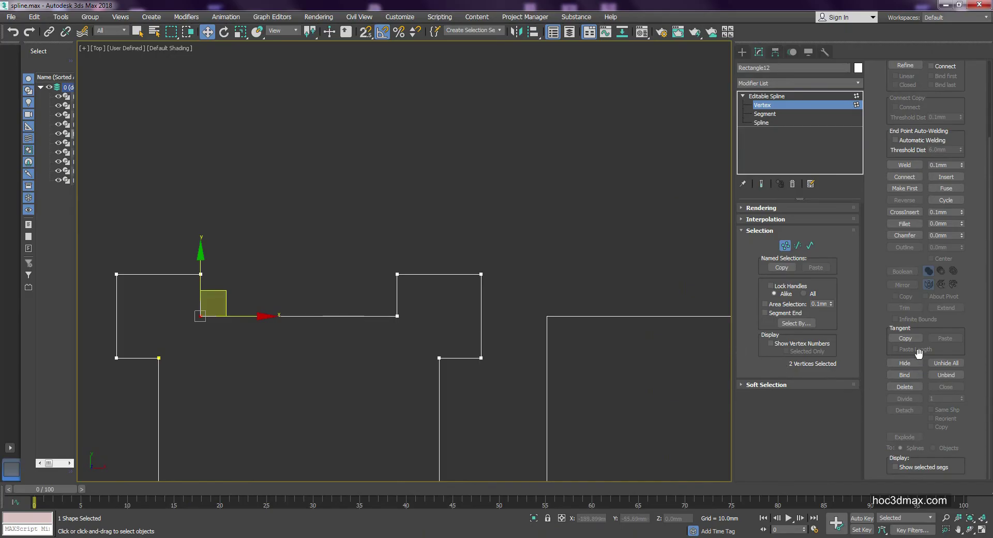
pyautogui.scroll(1, 881, 366)
pyautogui.scroll(2, 881, 365)
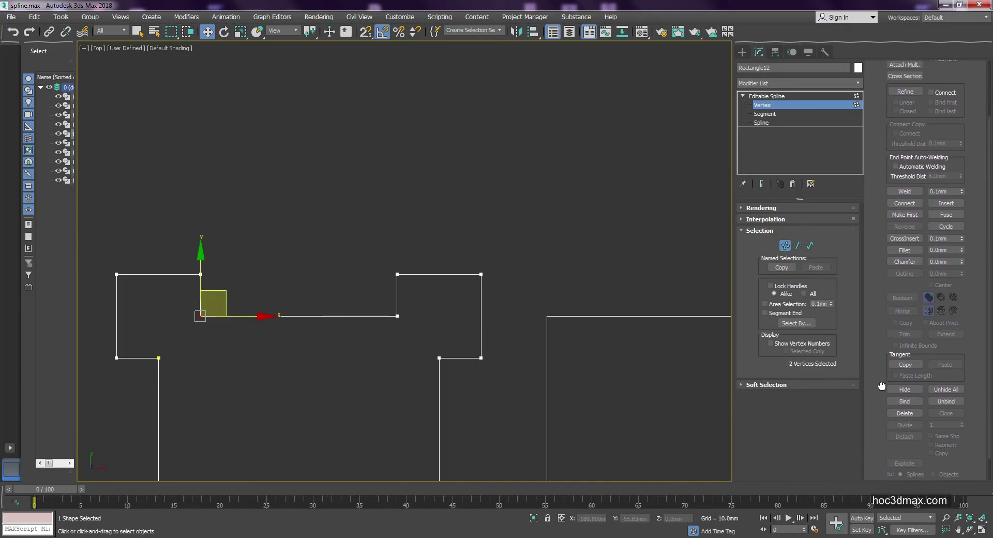
pyautogui.scroll(2, 881, 365)
pyautogui.scroll(1, 881, 365)
pyautogui.scroll(-2, 426, 262)
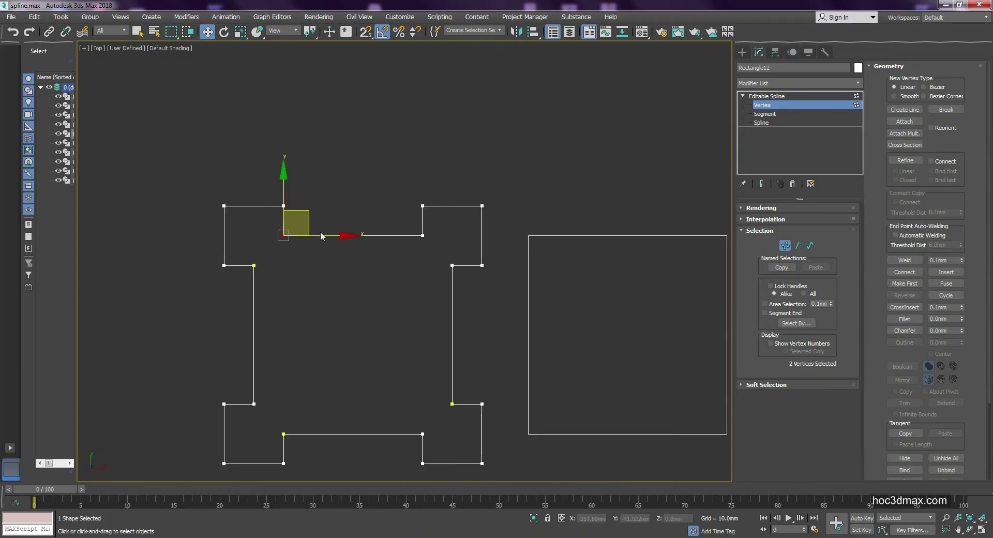
pyautogui.moveTo(189, 187); pyautogui.dragTo(486, 469)
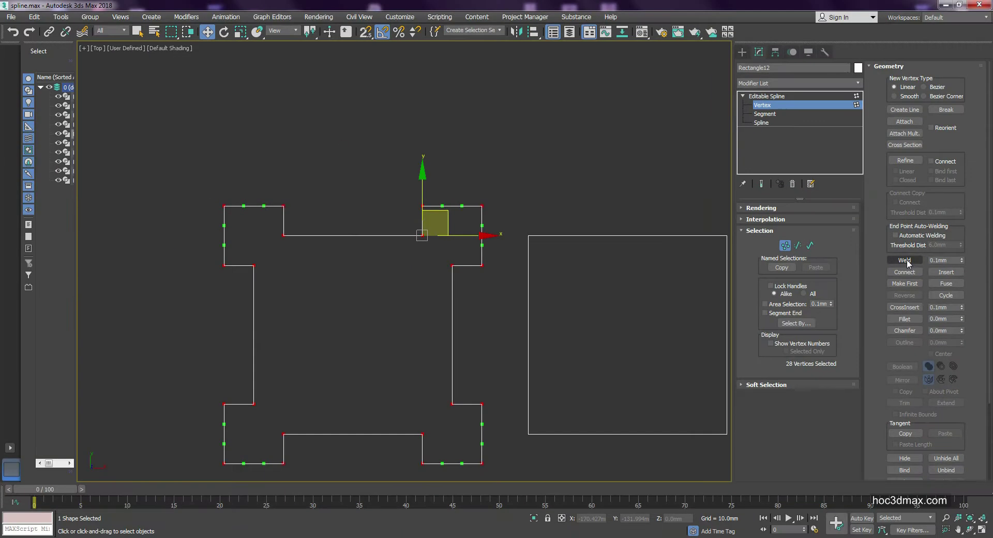
pyautogui.click(906, 261)
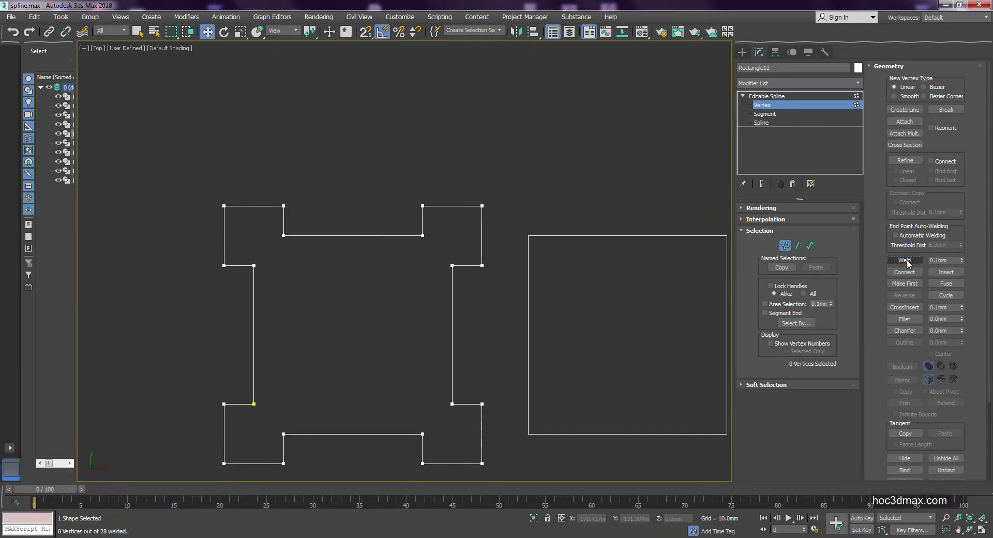
pyautogui.moveTo(447, 304); pyautogui.dragTo(446, 273, button='middle')
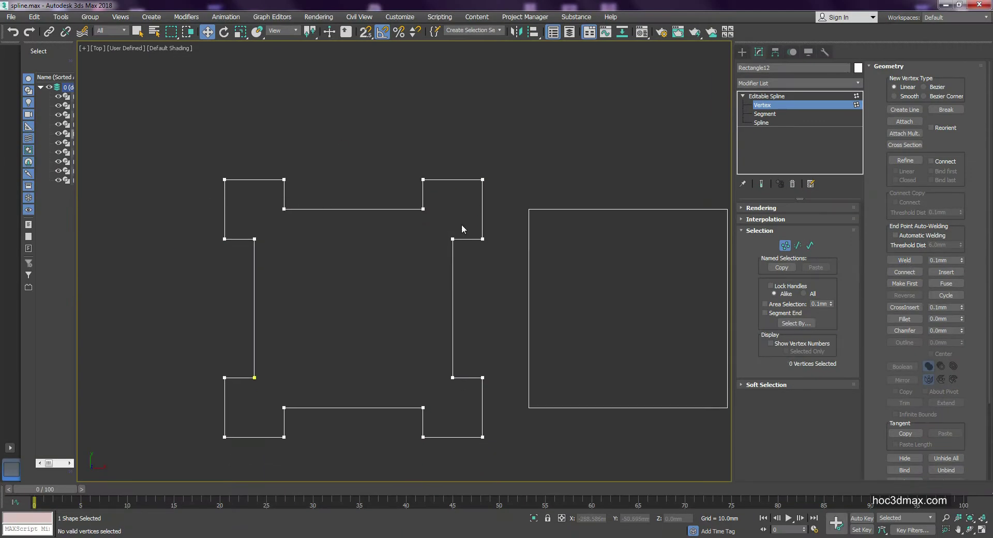
# - Check the welded notch vertices, then exit Vertex level and deselect Rectangle12
pyautogui.click(784, 246)
pyautogui.click(784, 246)
pyautogui.moveTo(261, 389); pyautogui.dragTo(262, 390)
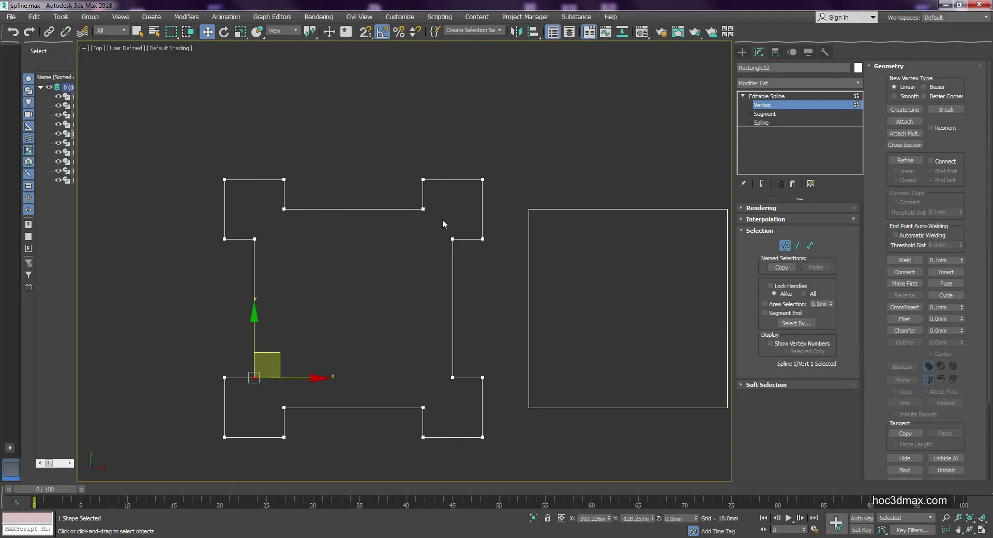
pyautogui.moveTo(443, 223); pyautogui.dragTo(464, 254)
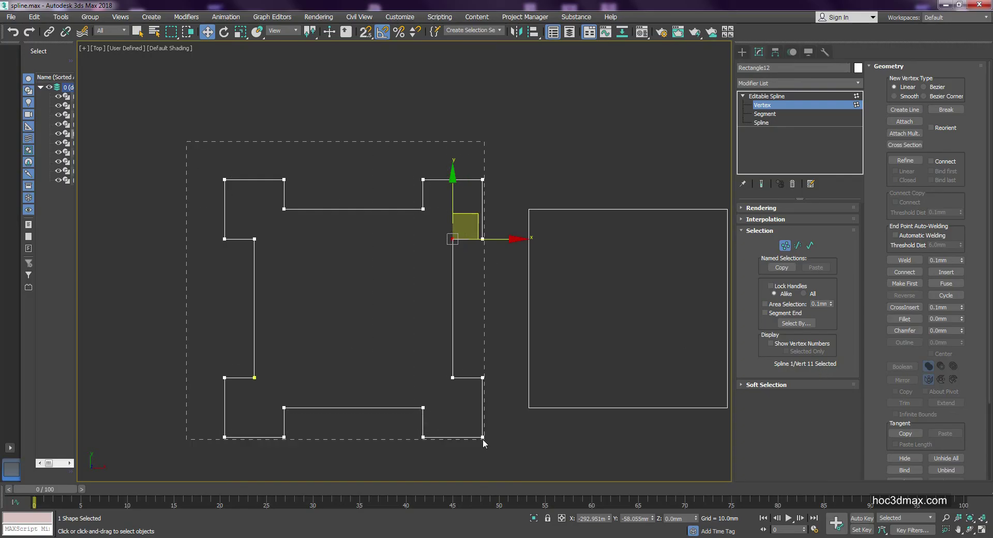
pyautogui.moveTo(187, 146); pyautogui.dragTo(483, 439)
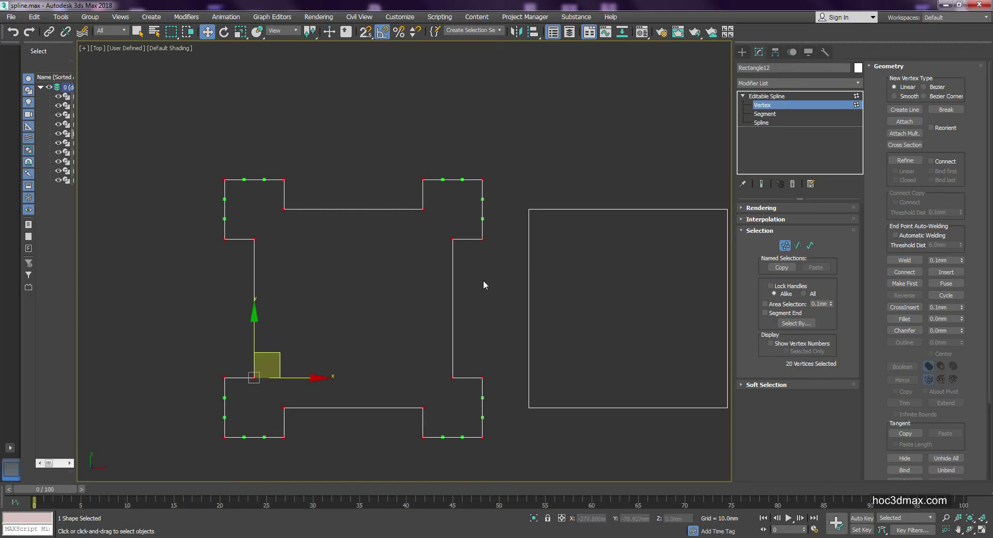
pyautogui.click(785, 245)
pyautogui.click(517, 207)
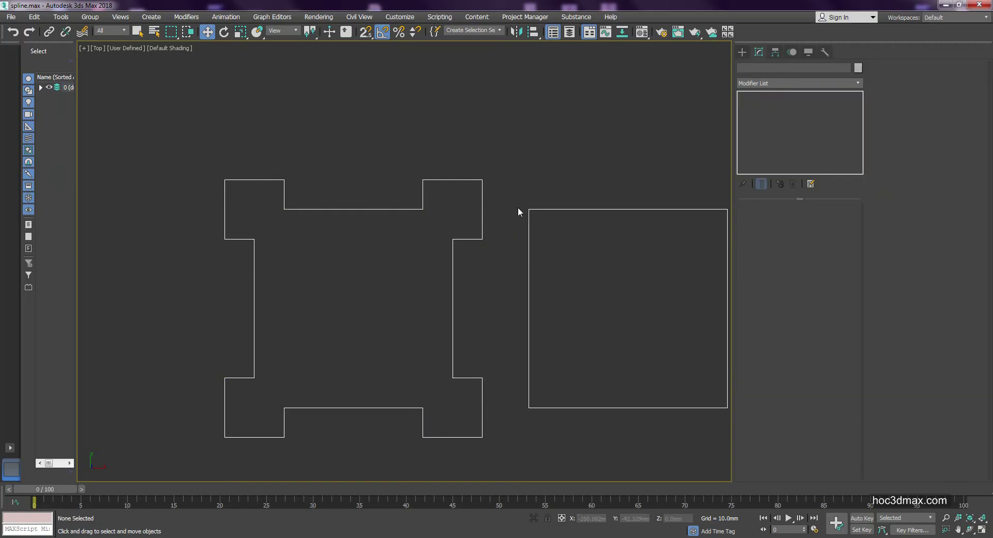
# - Draw a circle of about 17.3 mm radius snapped to the corner of Rectangle07
pyautogui.scroll(-5, 417, 295)
pyautogui.scroll(2, 387, 302)
pyautogui.moveTo(387, 302); pyautogui.dragTo(364, 313, button='middle')
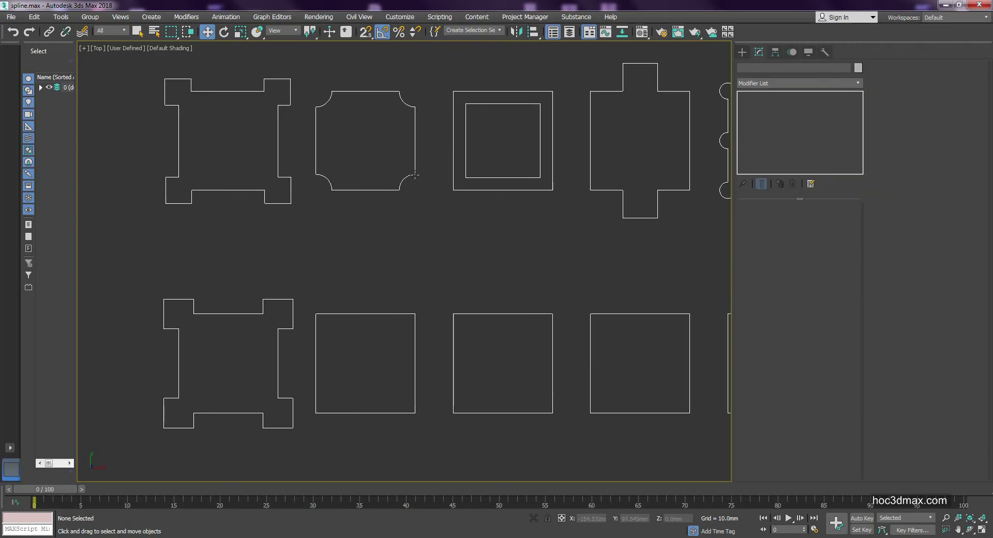
pyautogui.click(414, 313)
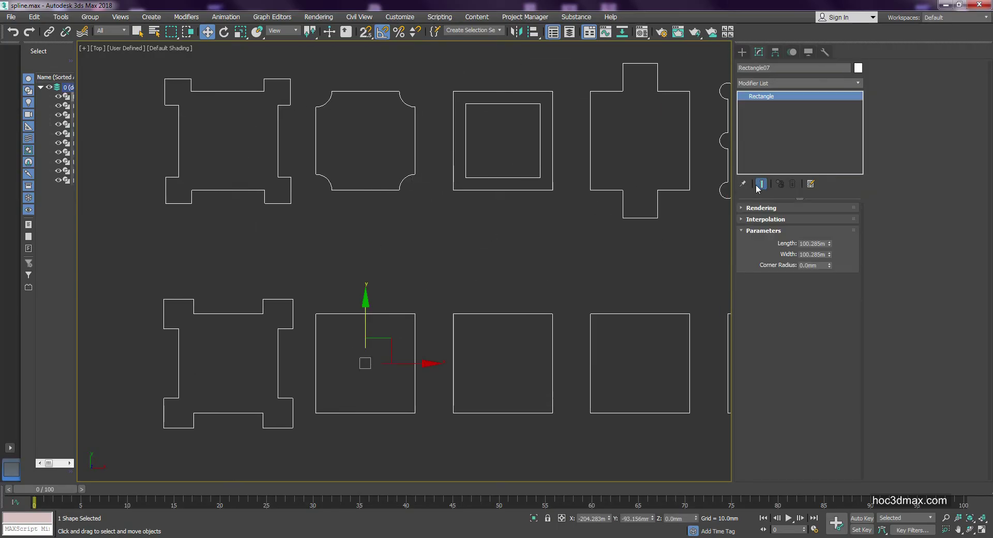
pyautogui.click(743, 52)
pyautogui.click(778, 134)
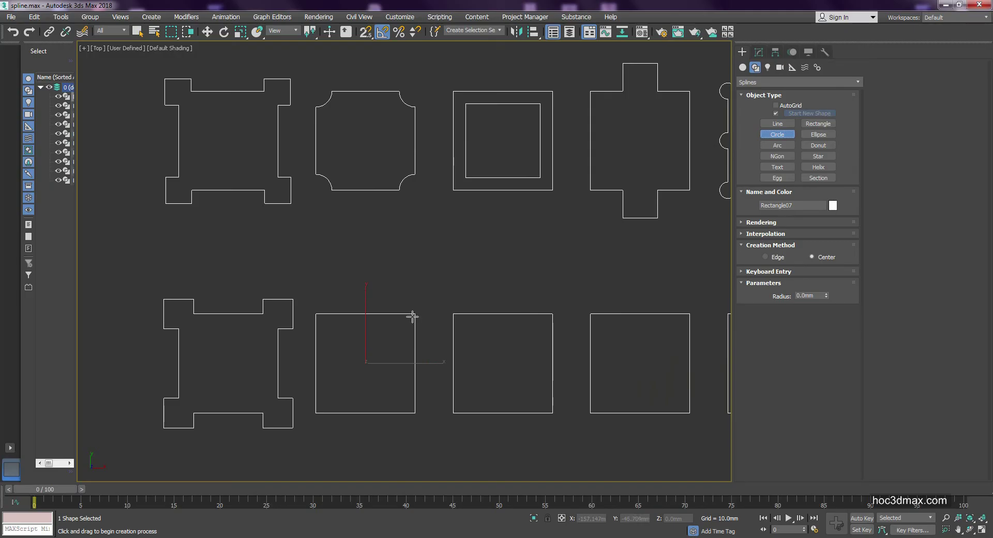
pyautogui.click(365, 31)
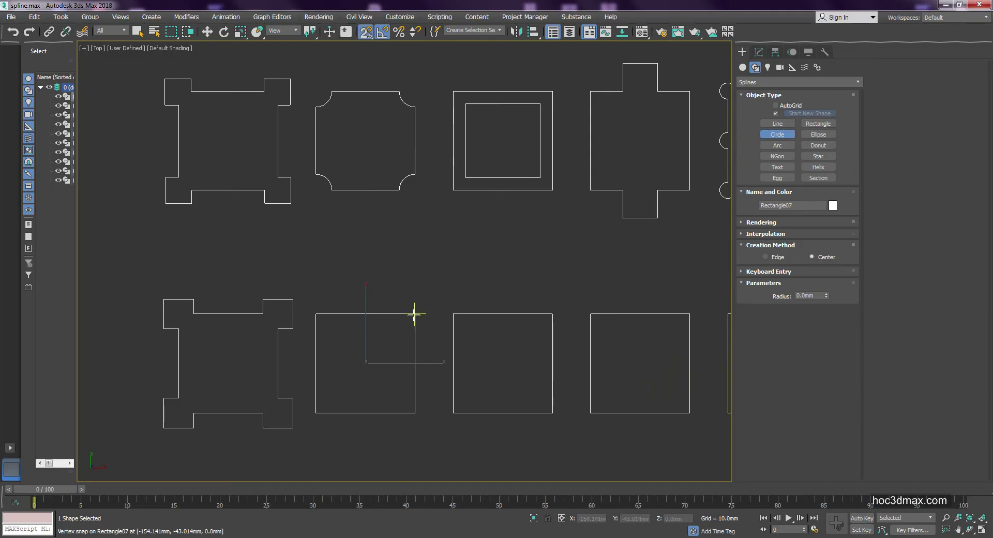
pyautogui.moveTo(422, 309); pyautogui.dragTo(428, 304)
pyautogui.rightClick(423, 305)
# - Turn snapping off and select the third square in the bottom row
pyautogui.press('w')
pyautogui.press('s')
pyautogui.scroll(2, 409, 323)
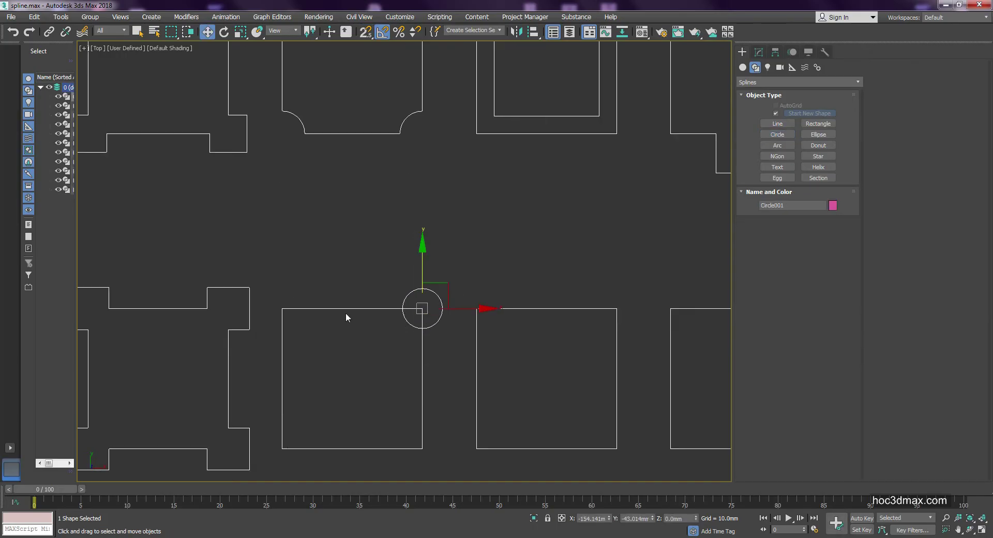
pyautogui.scroll(-2, 414, 292)
pyautogui.moveTo(515, 299); pyautogui.dragTo(425, 299, button='middle')
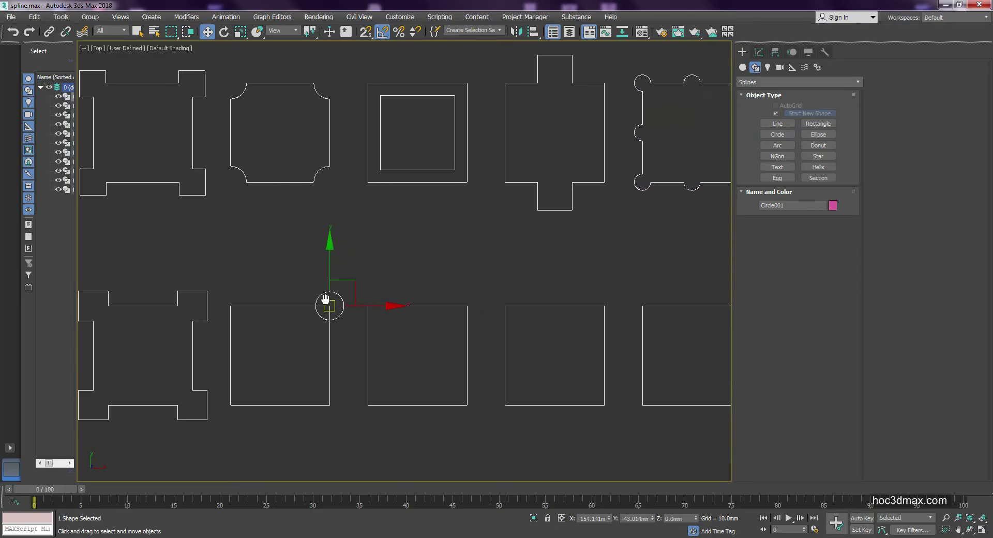
pyautogui.click(424, 306)
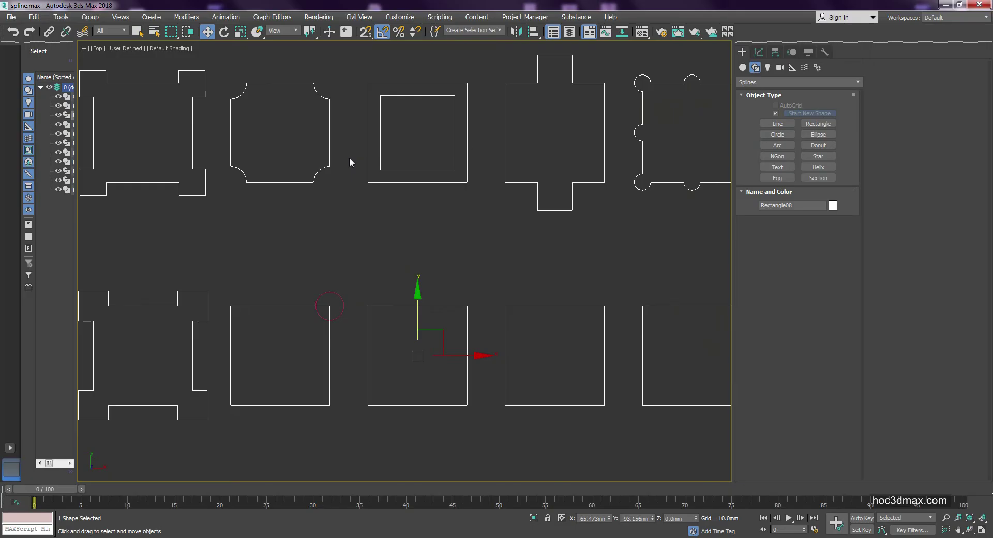
pyautogui.moveTo(461, 292); pyautogui.dragTo(461, 258, button='middle')
pyautogui.press('r')
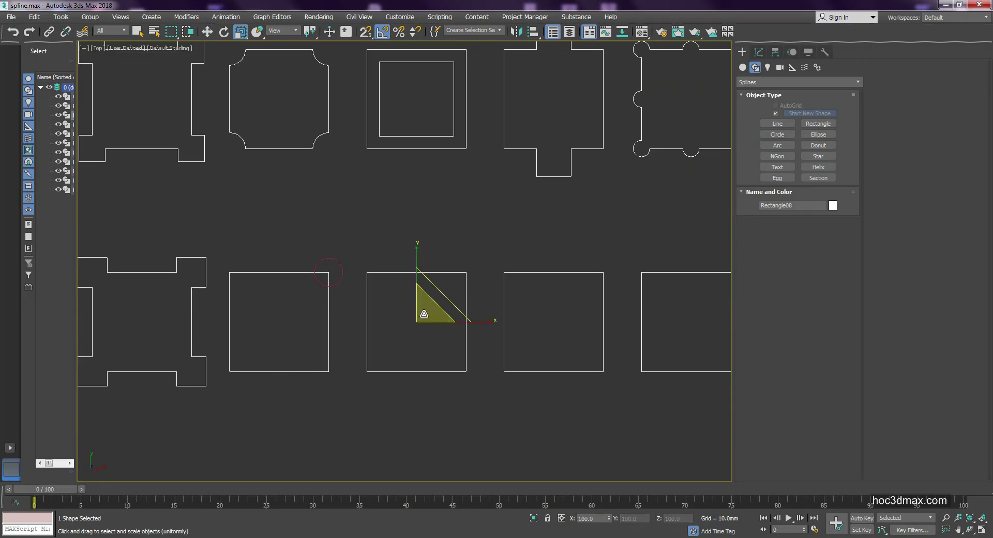
pyautogui.moveTo(423, 313); pyautogui.dragTo(418, 330)
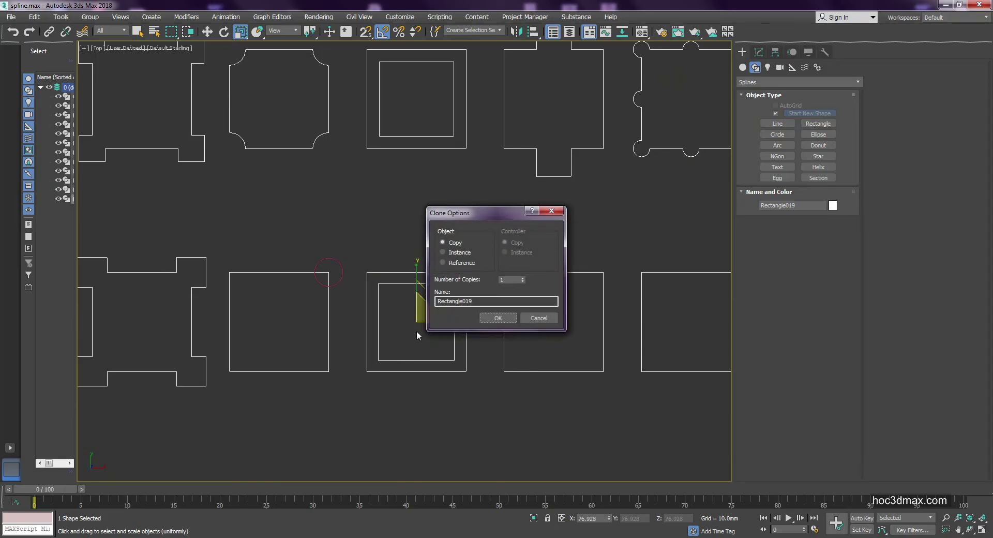
pyautogui.click(499, 319)
pyautogui.click(433, 240)
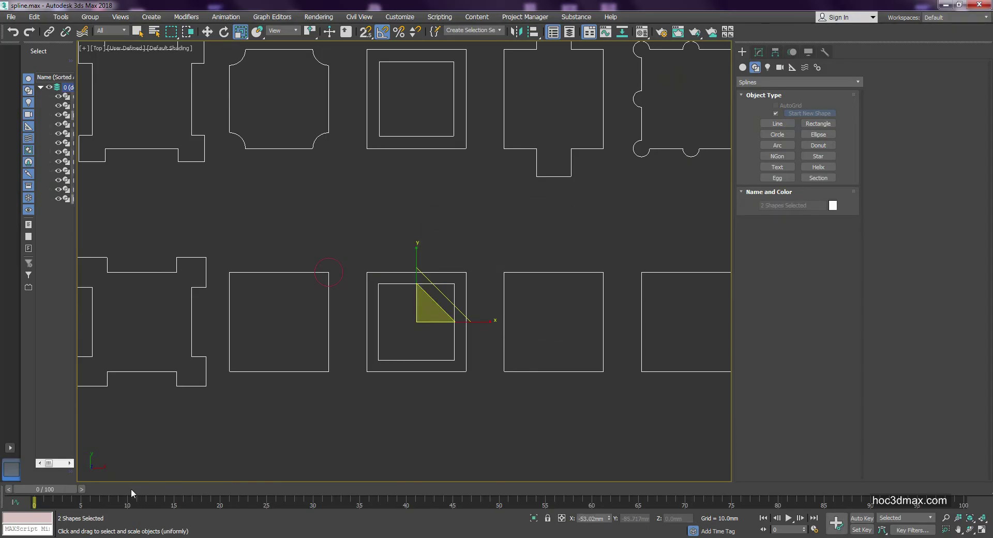
pyautogui.click(455, 220)
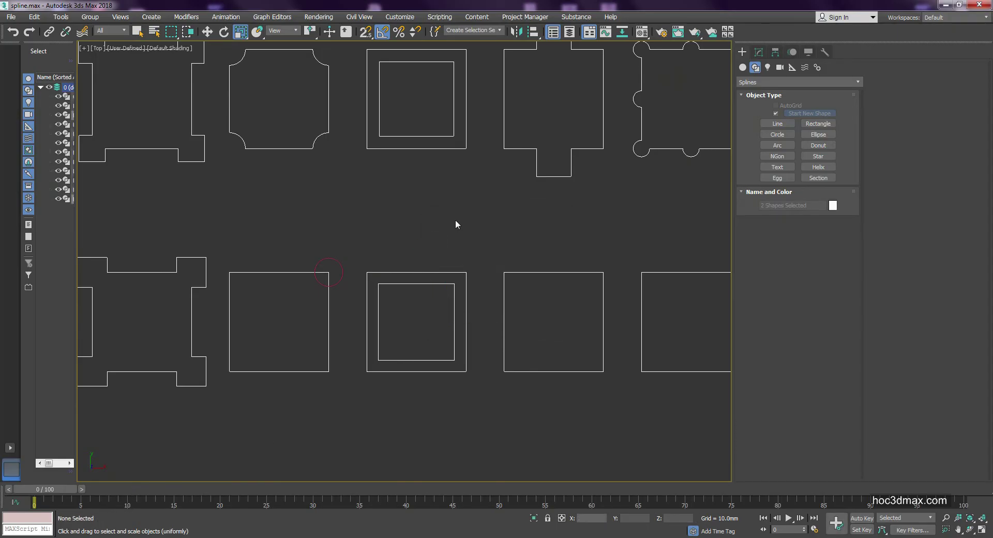
pyautogui.click(425, 137)
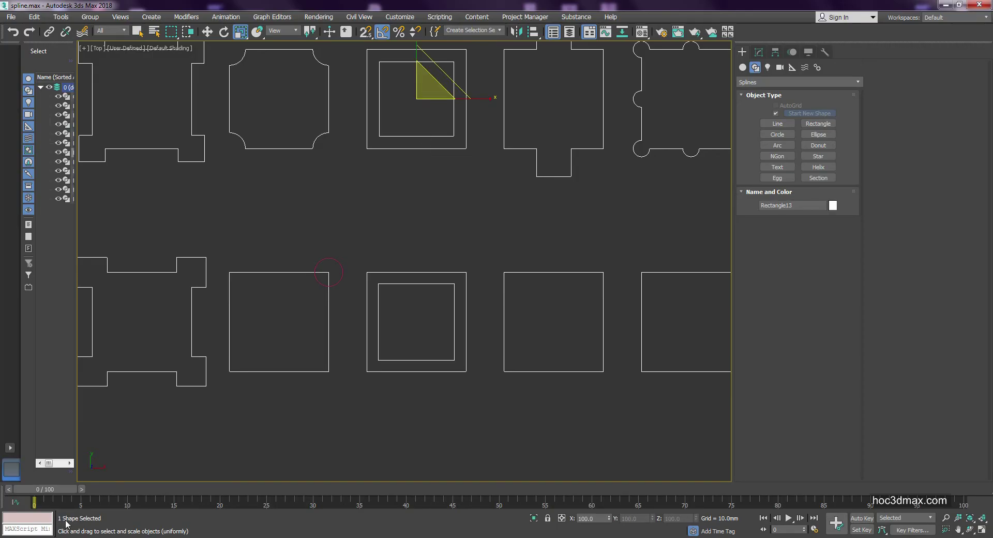
pyautogui.click(433, 283)
pyautogui.click(449, 291)
pyautogui.click(450, 272)
pyautogui.rightClick(450, 271)
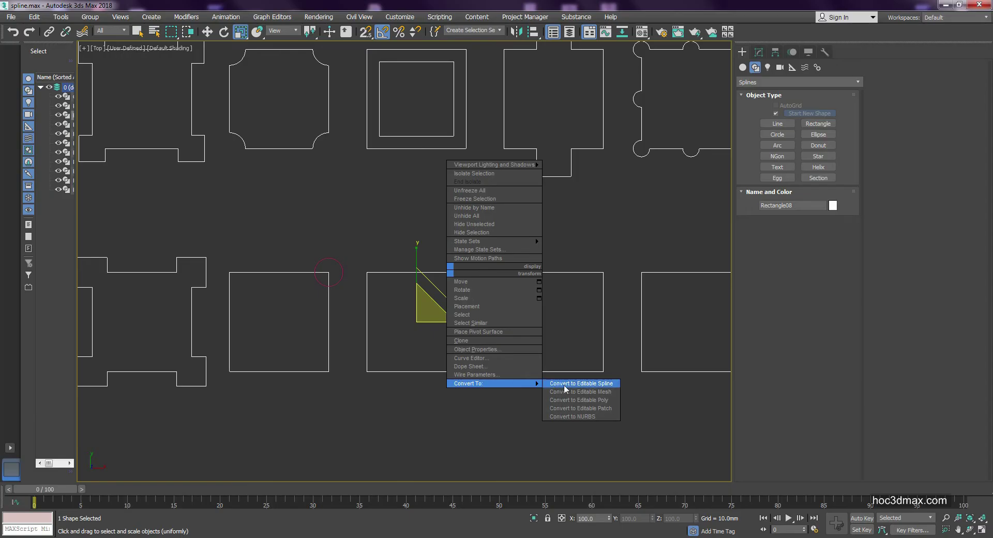
# - Convert Rectangle08 to an editable spline and select its spline at Spline level
pyautogui.click(563, 384)
pyautogui.click(810, 245)
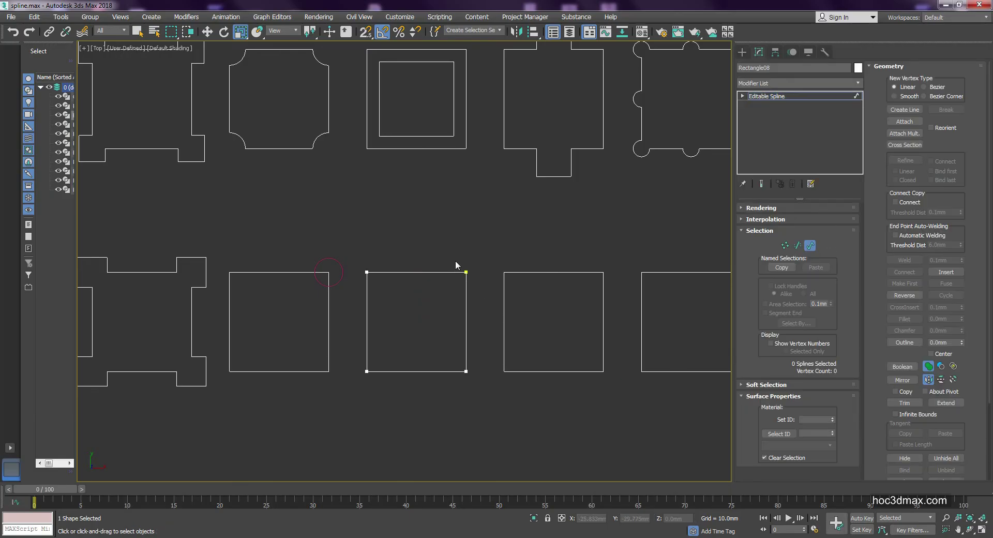
pyautogui.moveTo(457, 266); pyautogui.dragTo(427, 318)
pyautogui.scroll(-2, 920, 287)
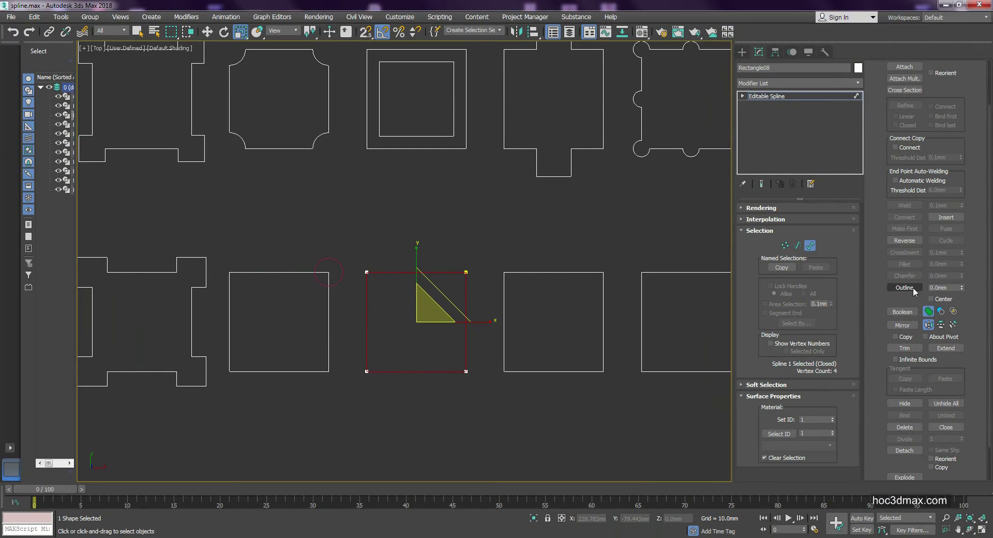
# - Outline the spline outward by about 11.5 mm into a square frame, then exit Spline level
pyautogui.click(905, 287)
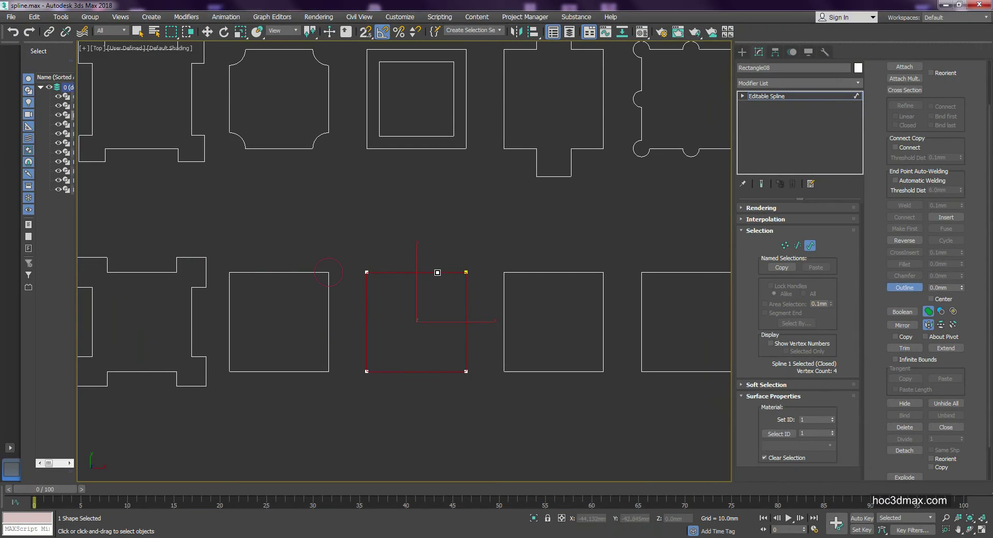
pyautogui.moveTo(437, 272)
pyautogui.mouseDown()
pyautogui.moveTo(440, 287)
pyautogui.moveTo(446, 267)
pyautogui.moveTo(446, 282)
pyautogui.mouseUp()
pyautogui.rightClick(446, 282)
pyautogui.moveTo(961, 288)
pyautogui.mouseDown()
pyautogui.moveTo(958, 302)
pyautogui.moveTo(962, 281)
pyautogui.mouseUp()
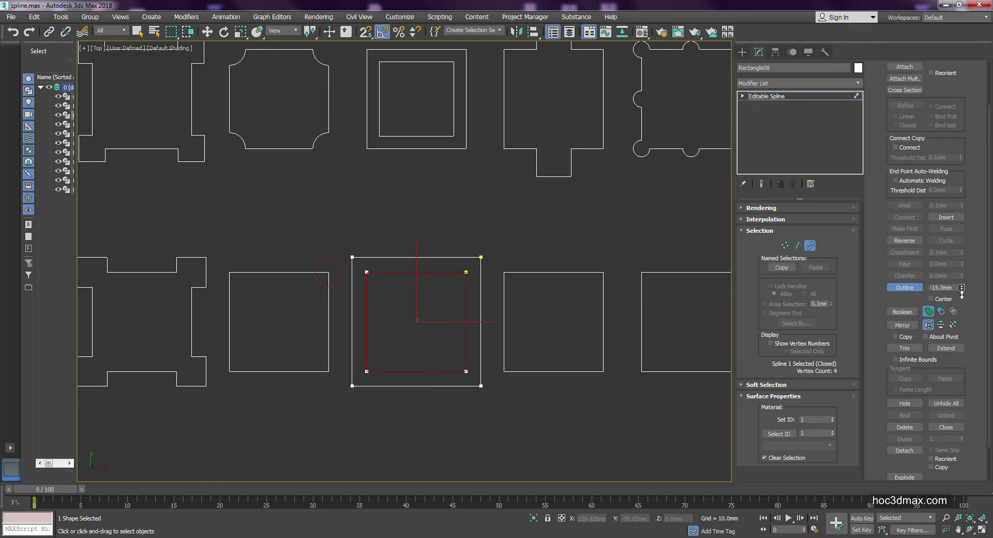
pyautogui.rightClick(962, 282)
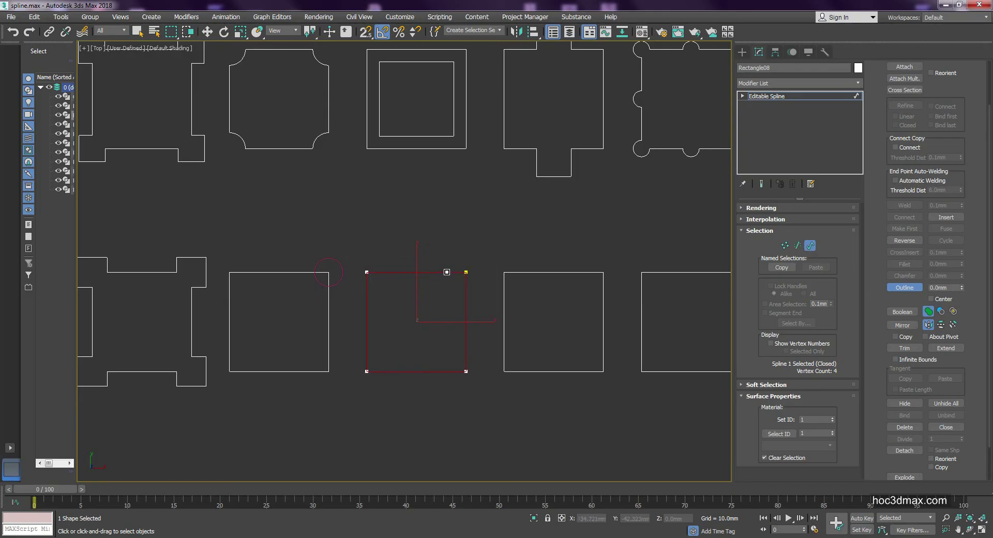
pyautogui.moveTo(444, 272); pyautogui.dragTo(448, 284)
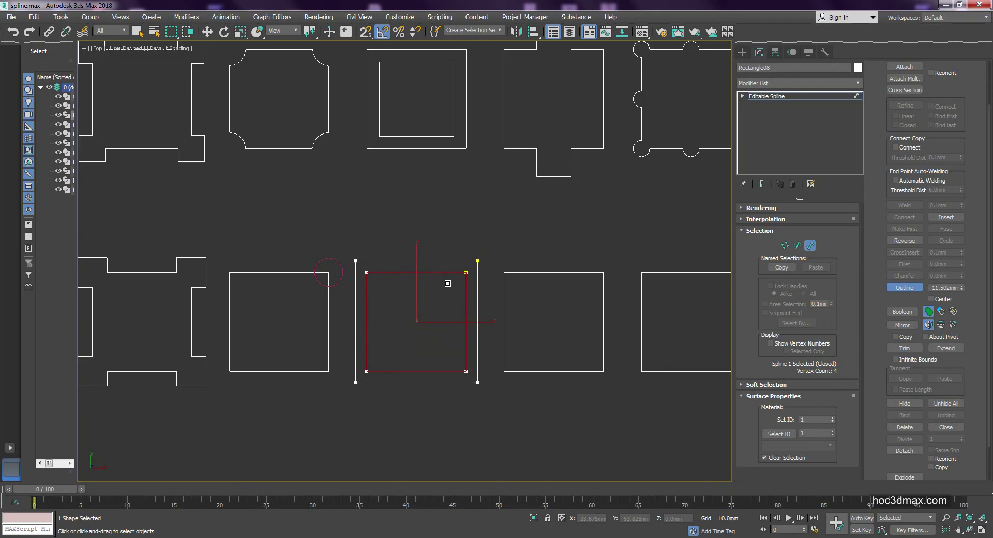
pyautogui.rightClick(448, 283)
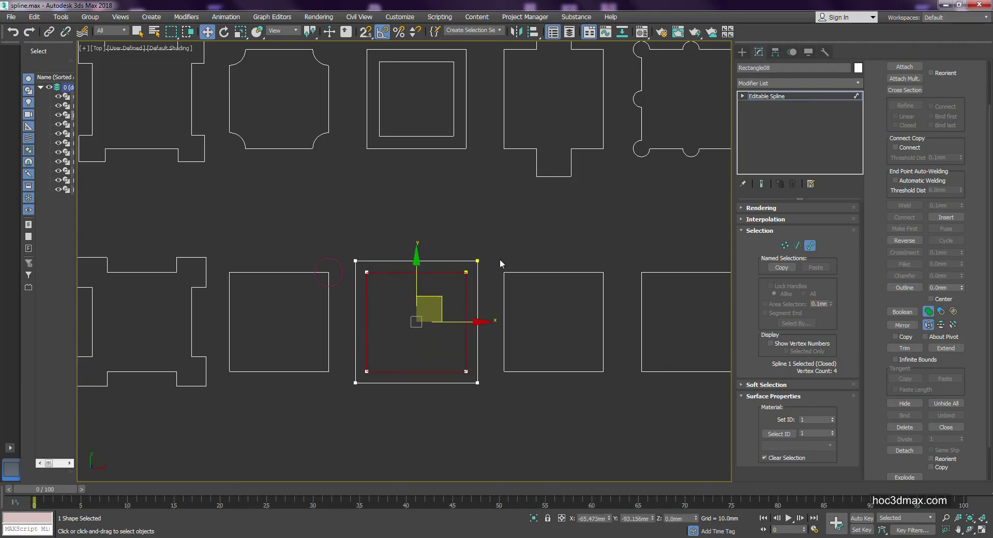
pyautogui.click(764, 97)
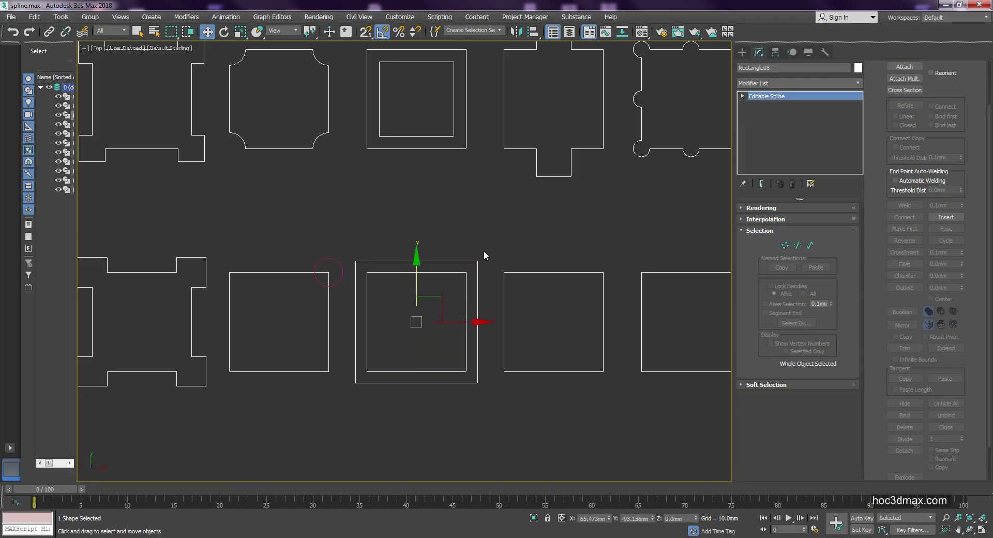
pyautogui.moveTo(528, 175); pyautogui.dragTo(380, 222, button='middle')
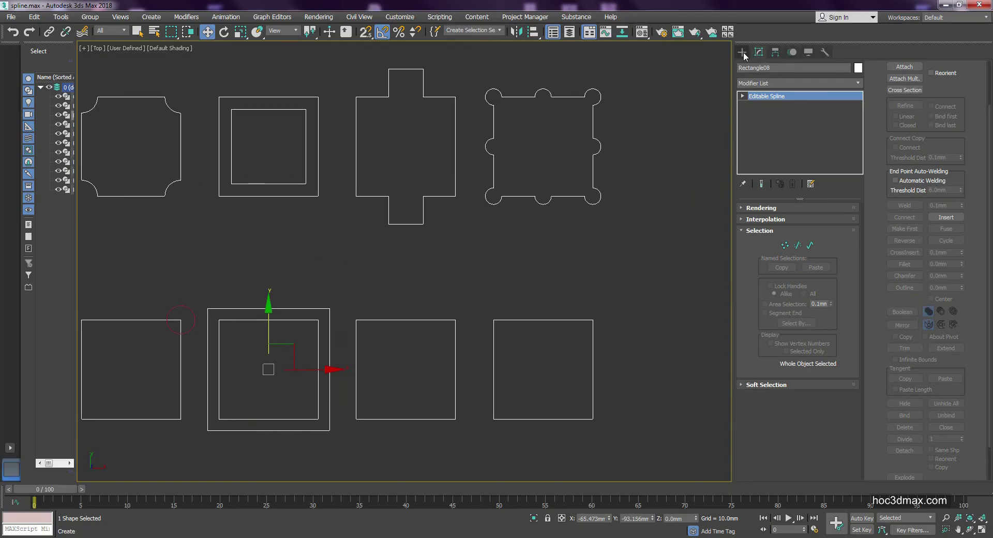
# - Draw a tall narrow rectangle crossing the third bottom-row square and centre it
pyautogui.click(742, 51)
pyautogui.click(819, 124)
pyautogui.moveTo(388, 280); pyautogui.dragTo(429, 461)
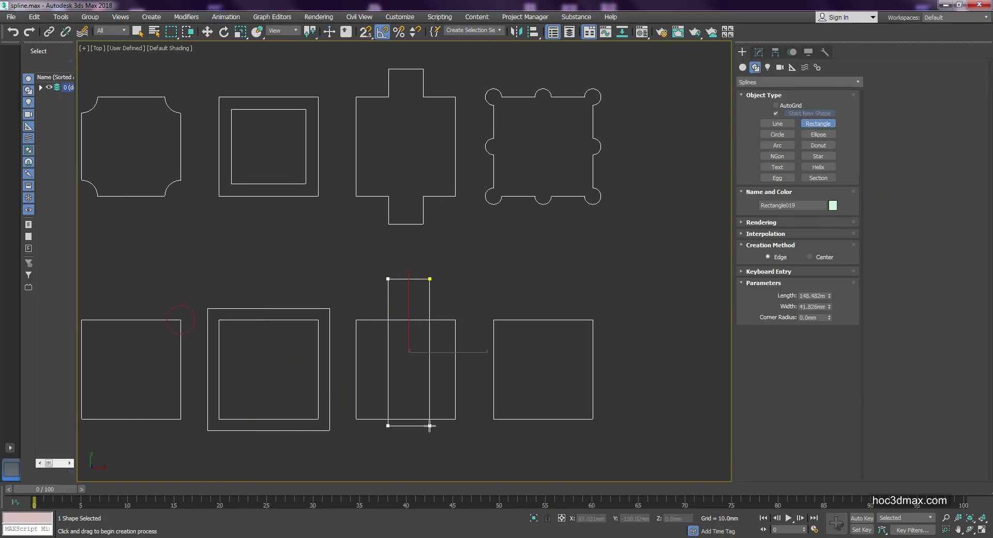
pyautogui.rightClick(427, 382)
pyautogui.moveTo(441, 370); pyautogui.dragTo(437, 370)
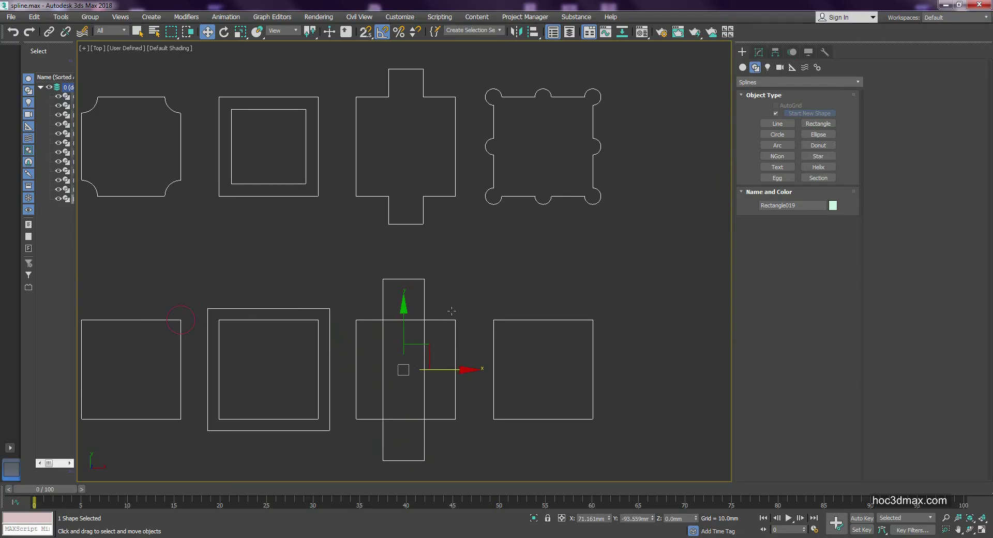
# - Convert the tall rectangle to an editable spline and attach the square to it
pyautogui.rightClick(444, 356)
pyautogui.click(569, 435)
pyautogui.rightClick(465, 356)
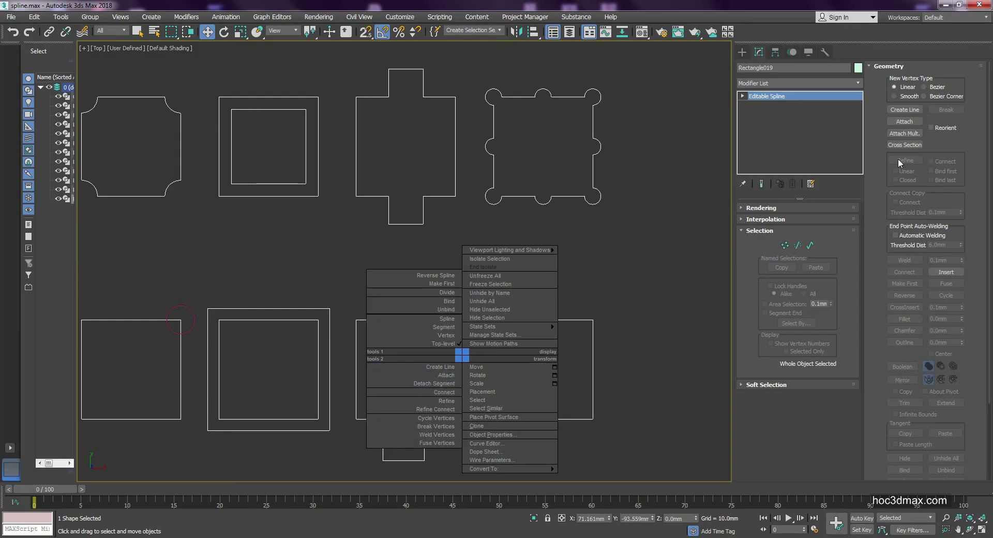
pyautogui.click(448, 376)
pyautogui.click(454, 356)
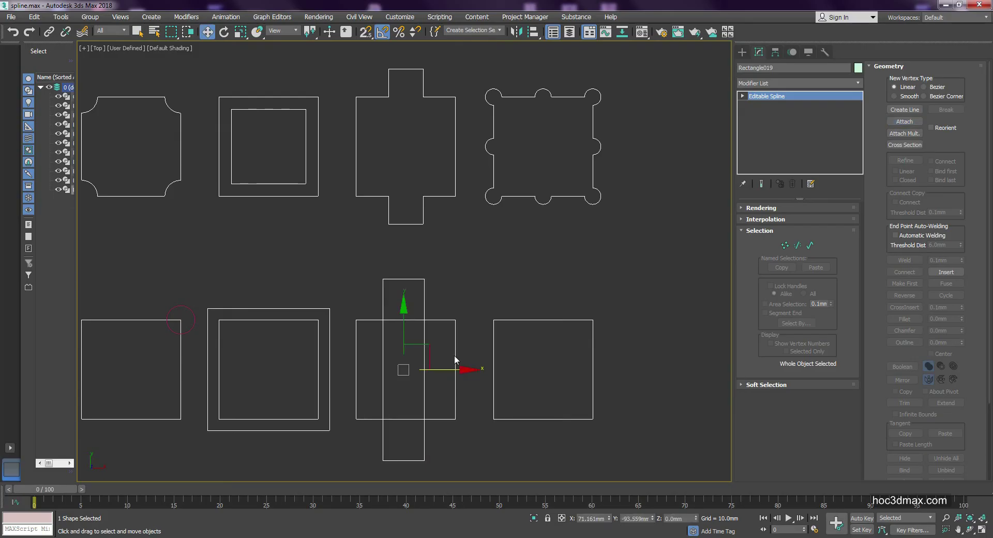
# - Trim away the three overlapping inner segments of the combined shape in Spline mode
pyautogui.moveTo(449, 369); pyautogui.dragTo(453, 369)
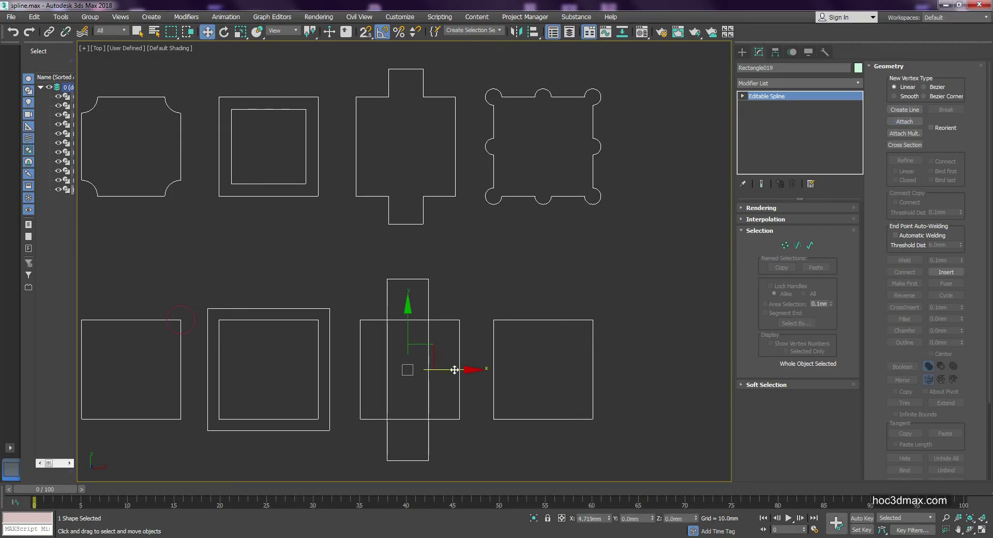
pyautogui.click(810, 245)
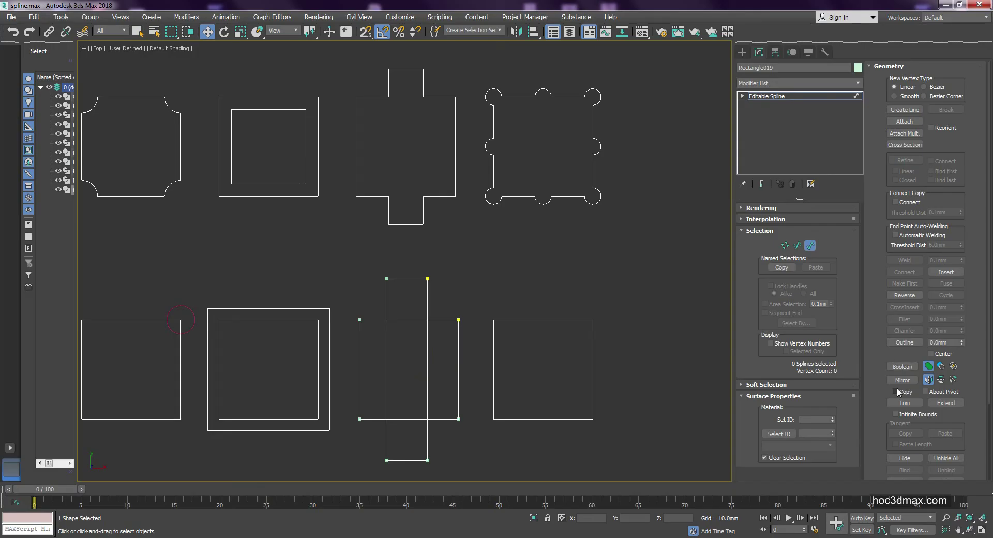
pyautogui.click(898, 403)
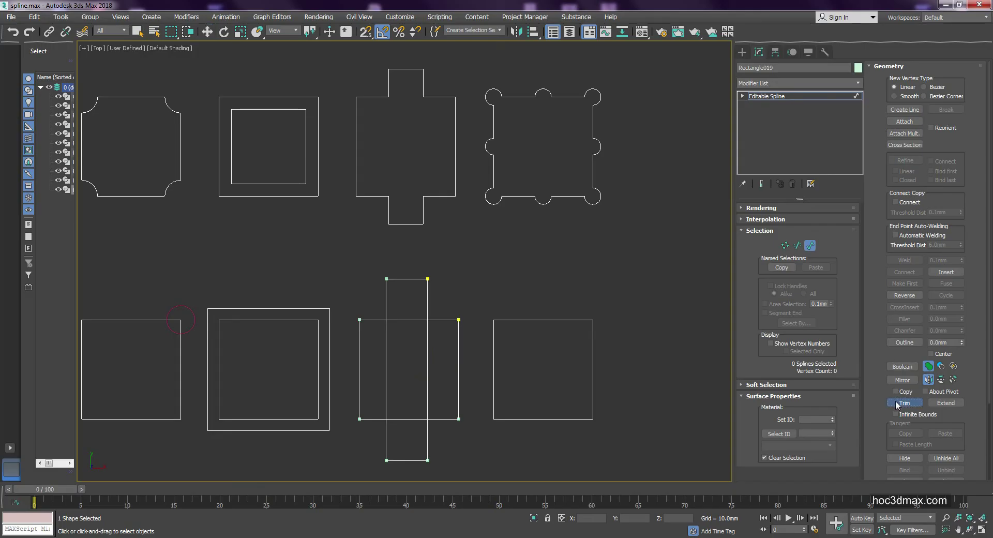
pyautogui.click(414, 319)
pyautogui.click(417, 419)
pyautogui.click(428, 396)
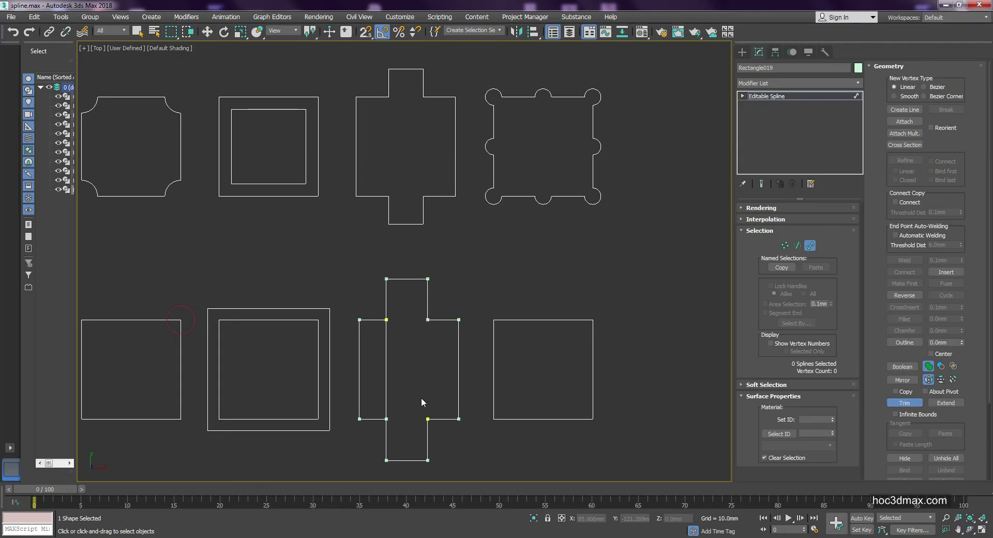
pyautogui.rightClick(416, 362)
pyautogui.moveTo(420, 358); pyautogui.dragTo(422, 319, button='middle')
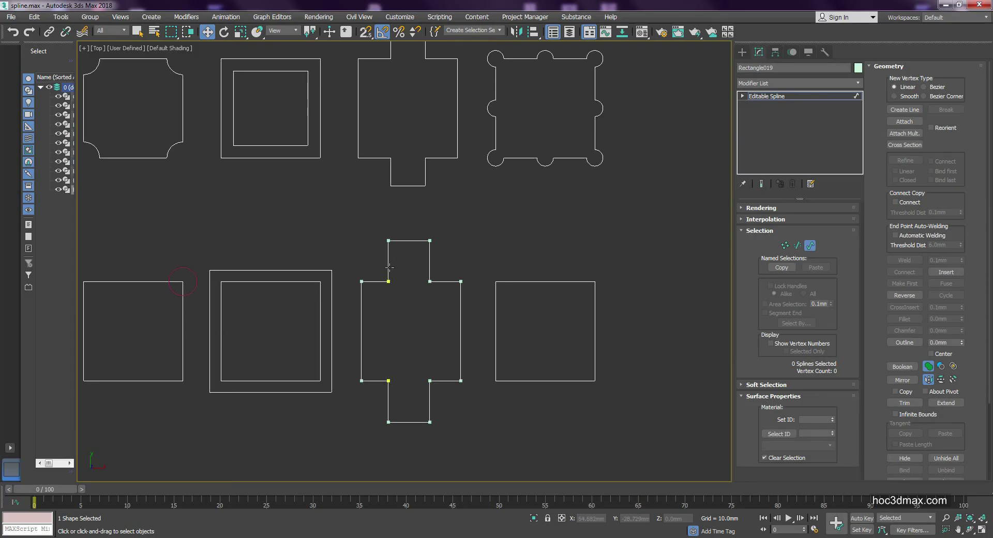
# - Weld the doubled vertices at the cross's inner corners
pyautogui.click(785, 246)
pyautogui.moveTo(375, 266)
pyautogui.mouseDown()
pyautogui.moveTo(432, 384)
pyautogui.moveTo(445, 392)
pyautogui.mouseUp()
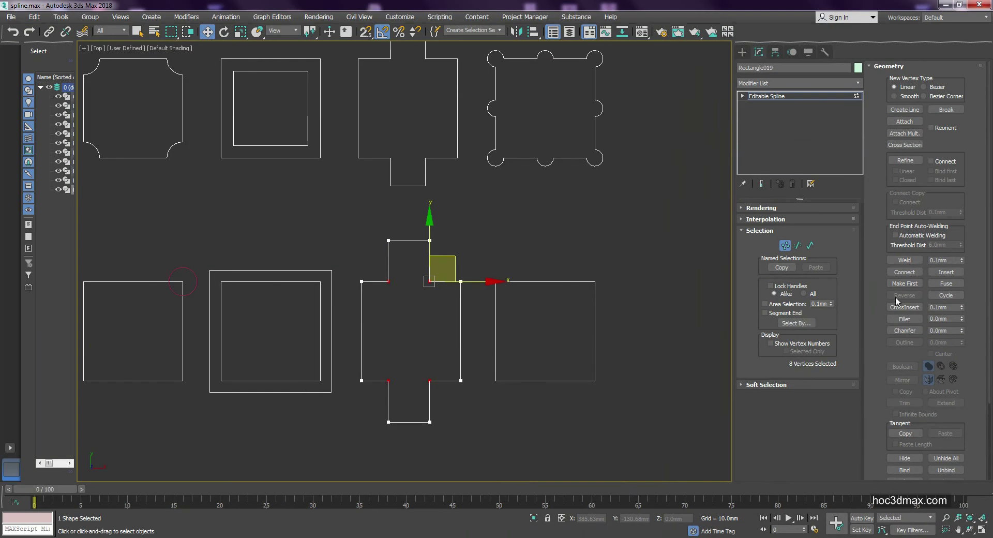
pyautogui.click(903, 261)
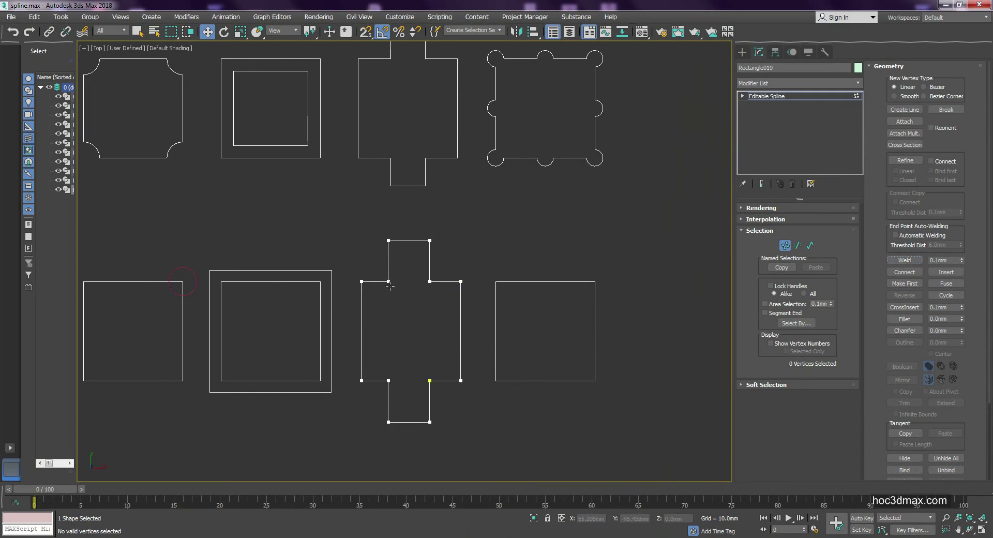
pyautogui.moveTo(397, 310); pyautogui.dragTo(445, 396)
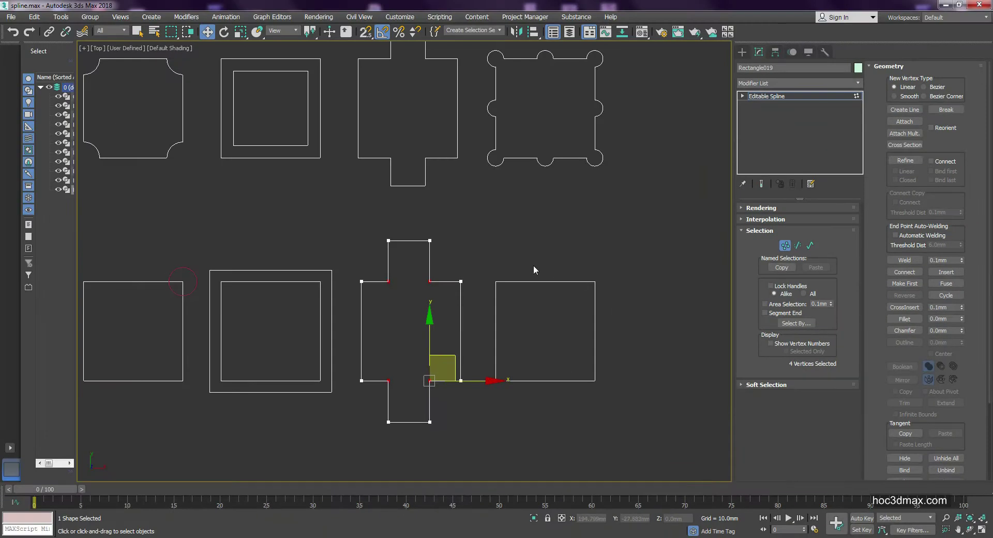
pyautogui.click(523, 239)
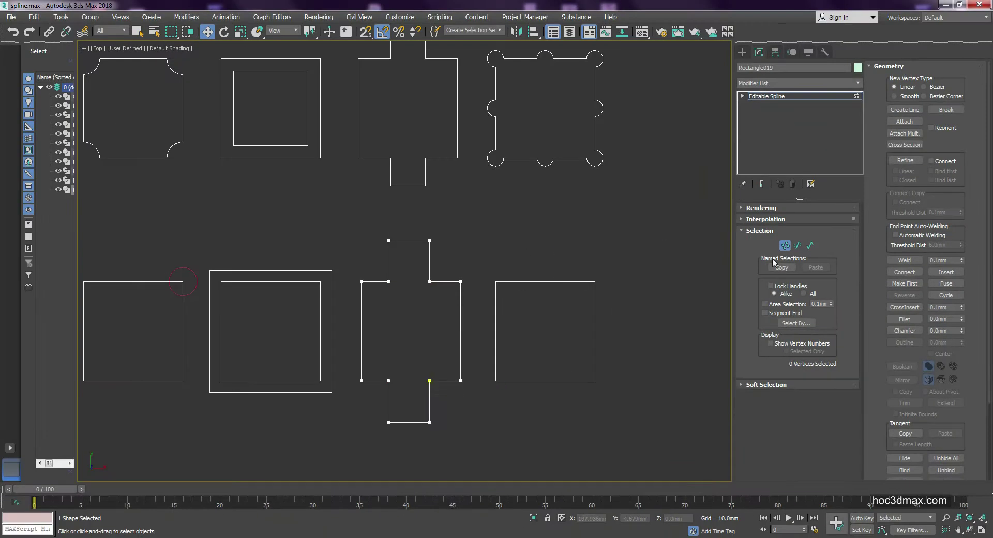
pyautogui.click(785, 245)
pyautogui.moveTo(600, 164); pyautogui.dragTo(521, 188, button='middle')
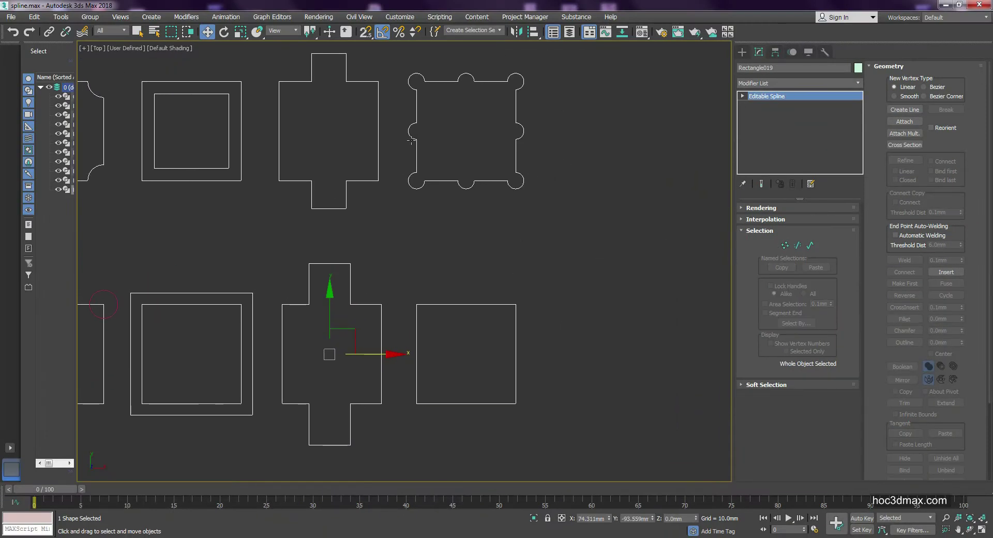
pyautogui.moveTo(162, 334); pyautogui.dragTo(221, 263, button='middle')
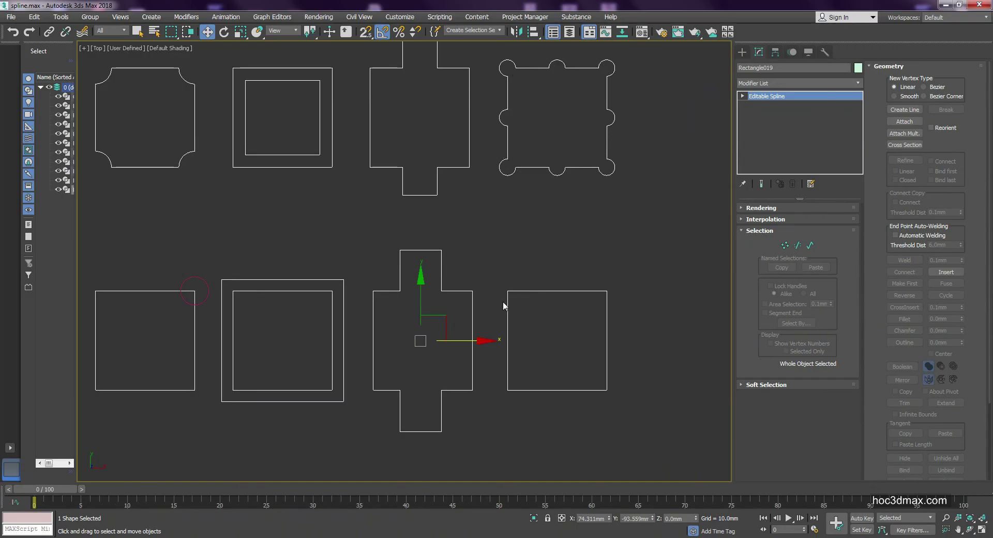
pyautogui.scroll(-3, 502, 301)
pyautogui.scroll(2, 479, 293)
pyautogui.moveTo(479, 293); pyautogui.dragTo(374, 324, button='middle')
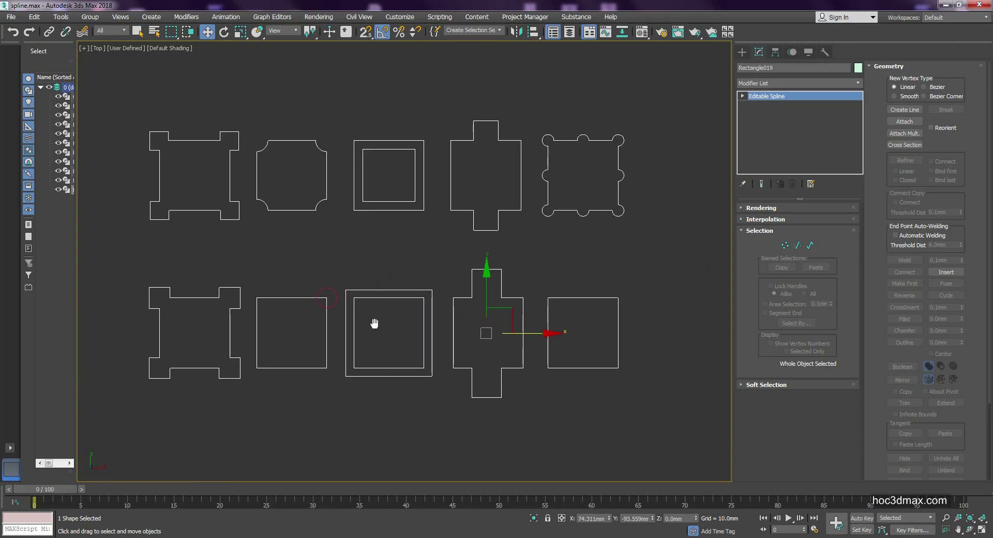
pyautogui.click(785, 246)
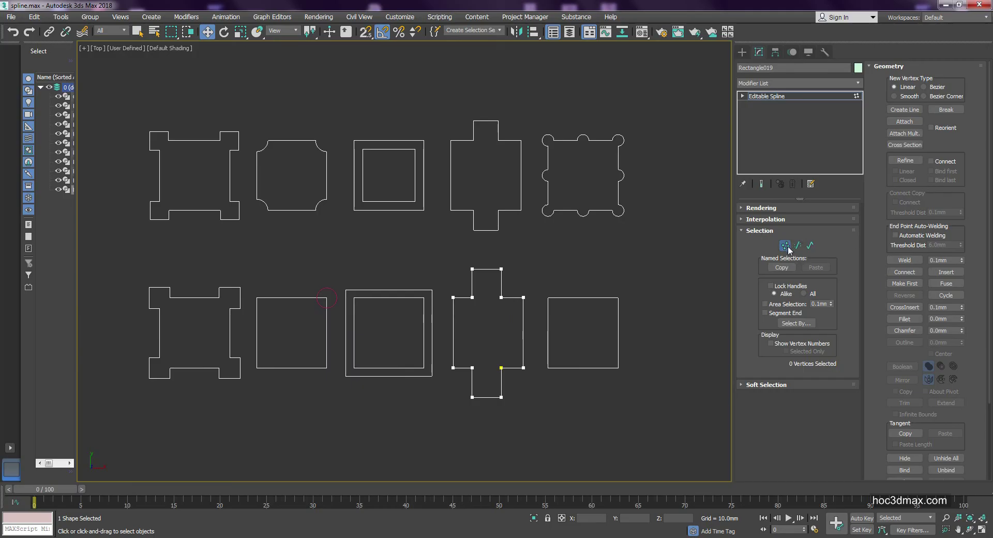
pyautogui.click(803, 246)
pyautogui.click(785, 246)
pyautogui.scroll(3, 560, 302)
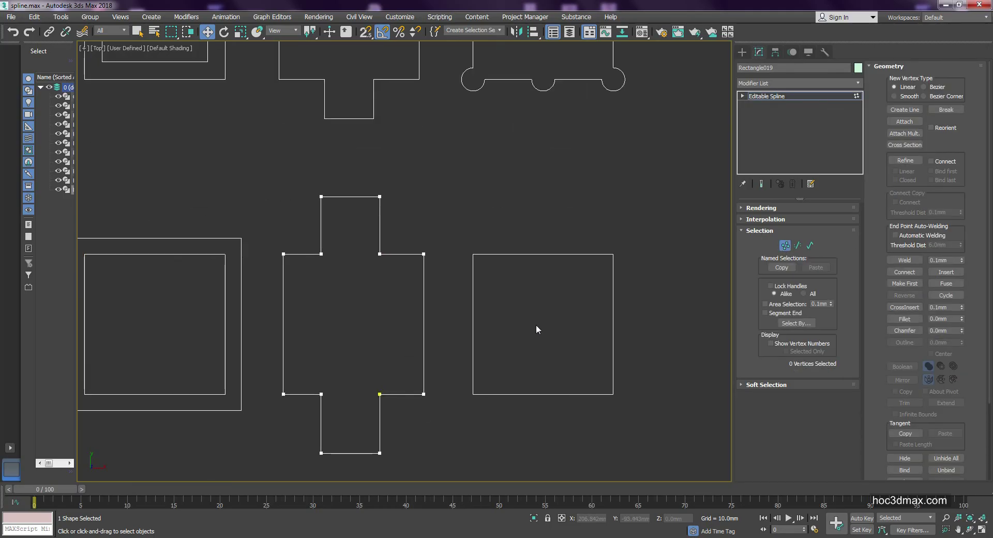
pyautogui.click(786, 246)
pyautogui.moveTo(640, 266); pyautogui.dragTo(601, 250, button='middle')
pyautogui.click(573, 259)
pyautogui.scroll(2, 592, 268)
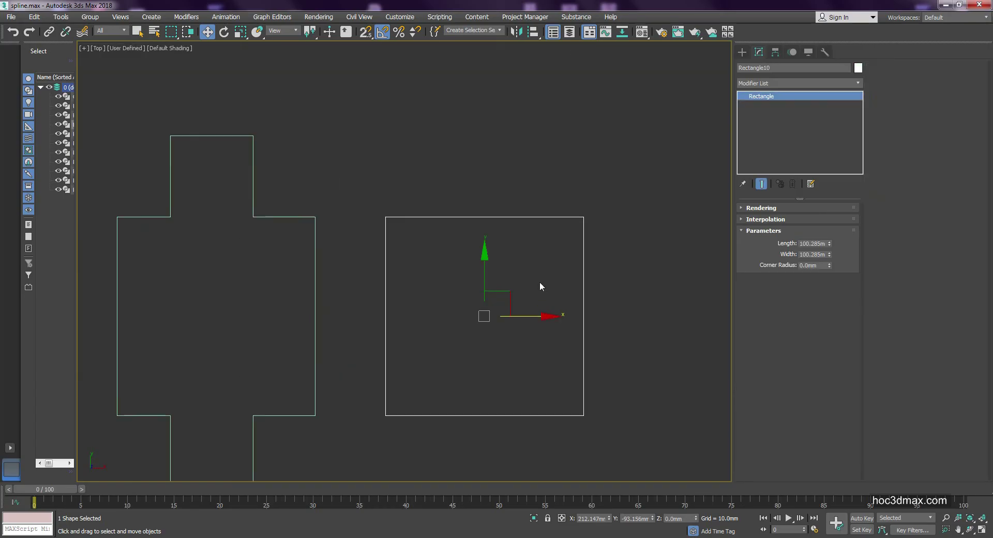
# - Convert Rectangle10 to an editable spline and turn on Show Vertex Numbers
pyautogui.moveTo(539, 281); pyautogui.dragTo(518, 274, button='middle')
pyautogui.rightClick(518, 278)
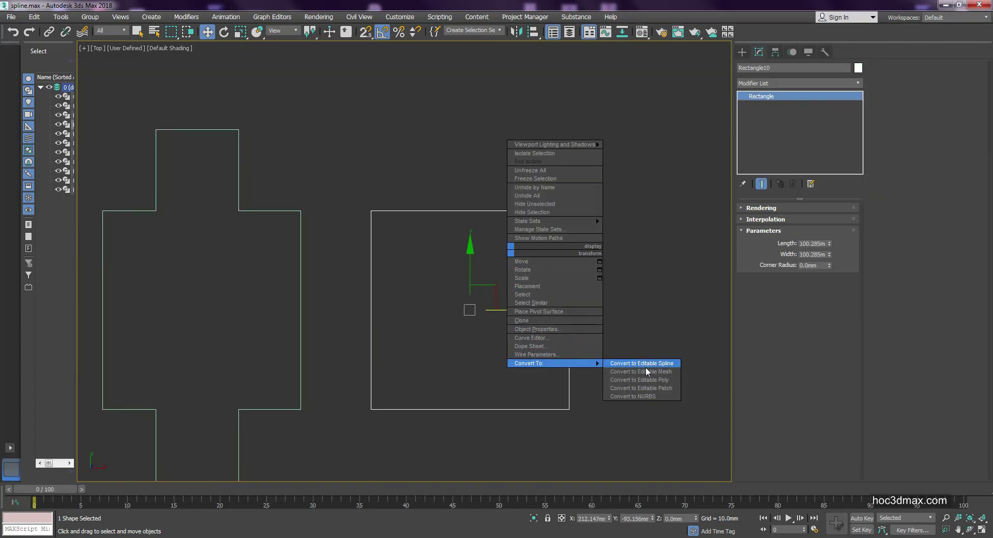
pyautogui.click(644, 364)
pyautogui.click(785, 245)
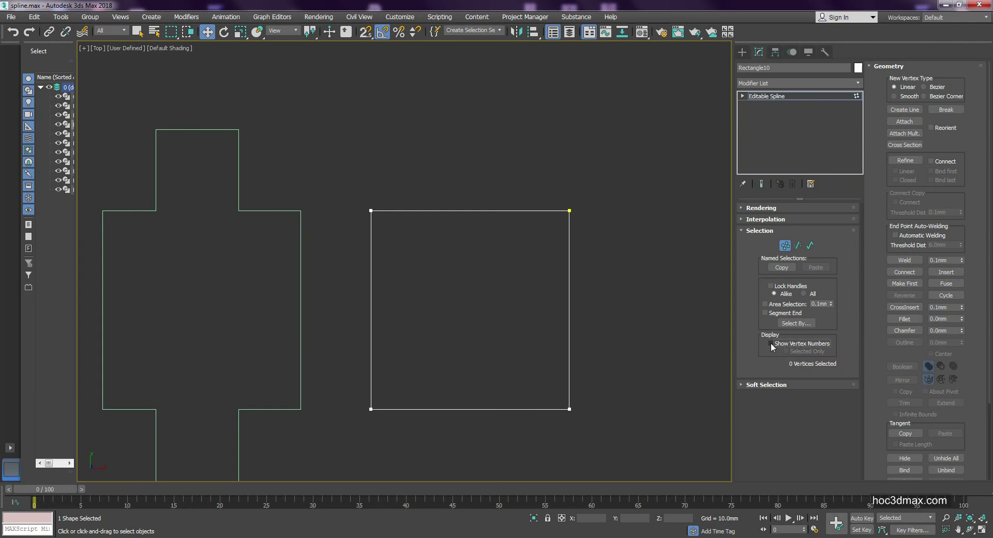
pyautogui.click(771, 343)
pyautogui.moveTo(560, 222); pyautogui.dragTo(560, 222)
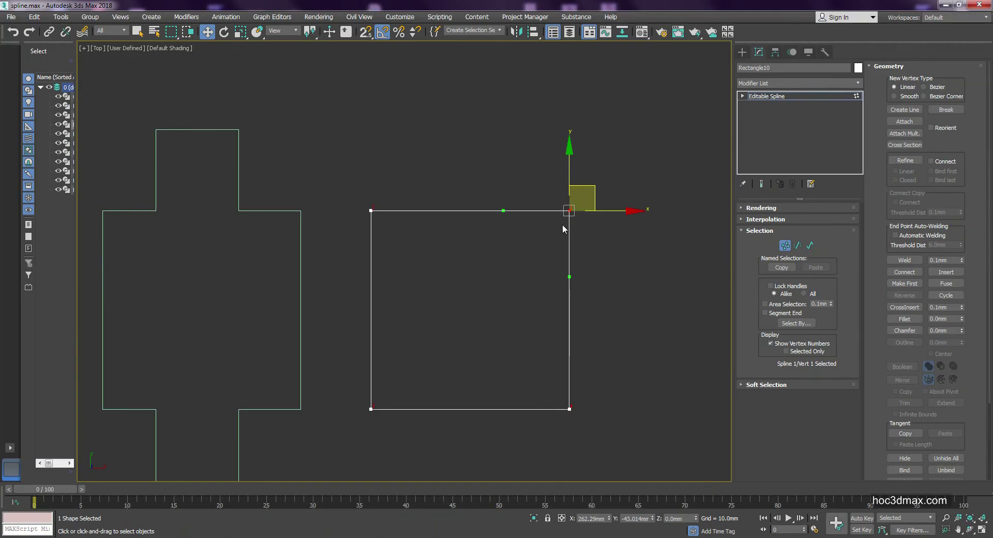
pyautogui.click(563, 225)
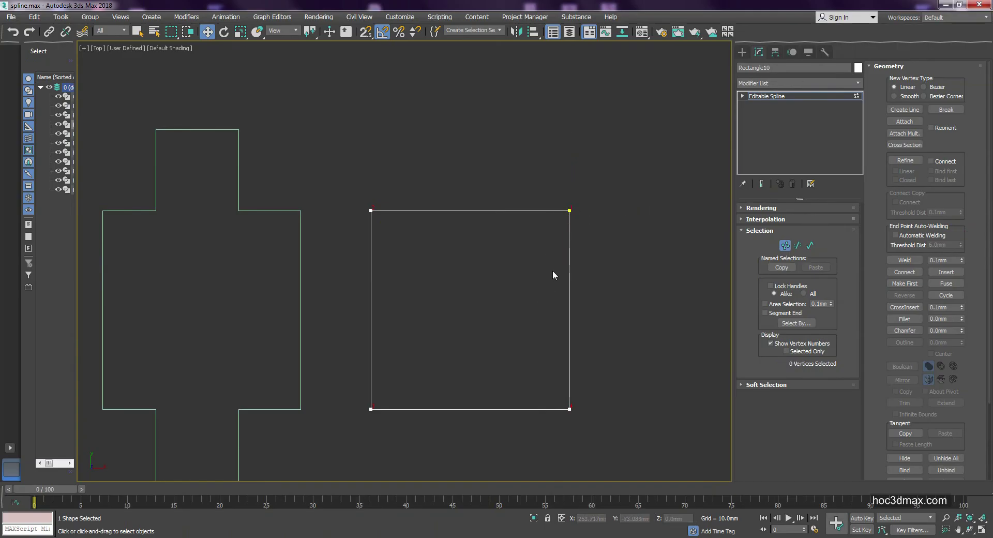
pyautogui.moveTo(538, 286); pyautogui.dragTo(539, 255, button='middle')
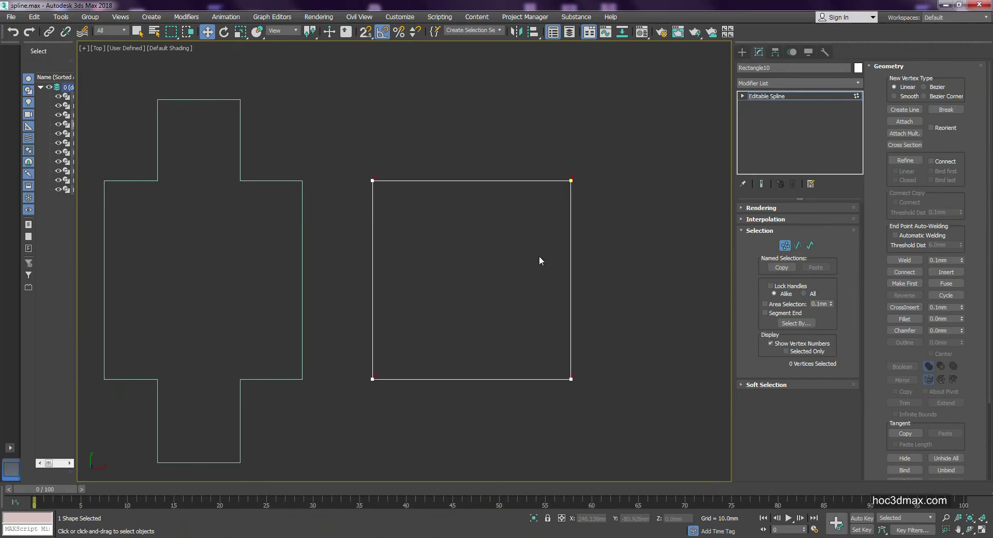
# - Make a bottom corner vertex of Rectangle10 the spline's first vertex and check the numbering
pyautogui.moveTo(558, 364); pyautogui.dragTo(586, 390)
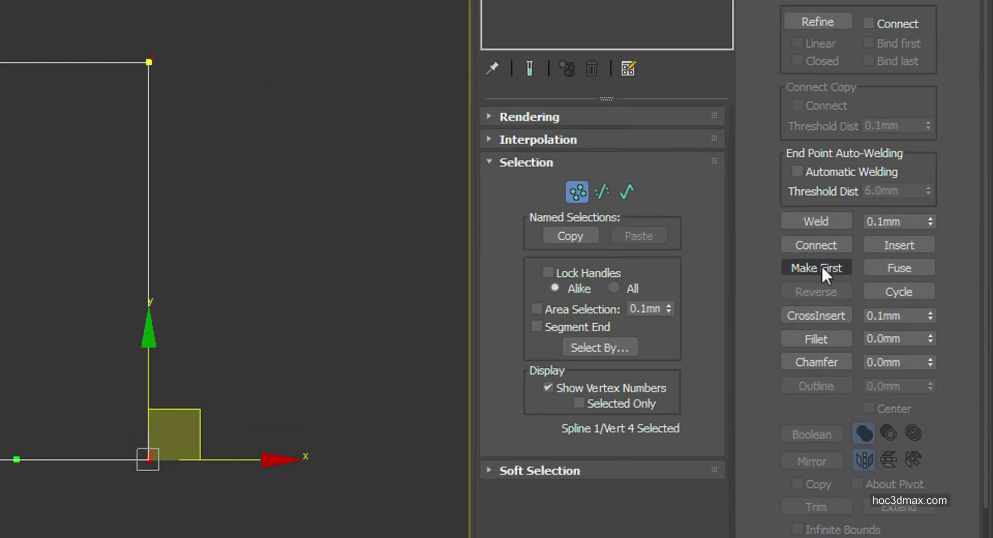
pyautogui.click(821, 265)
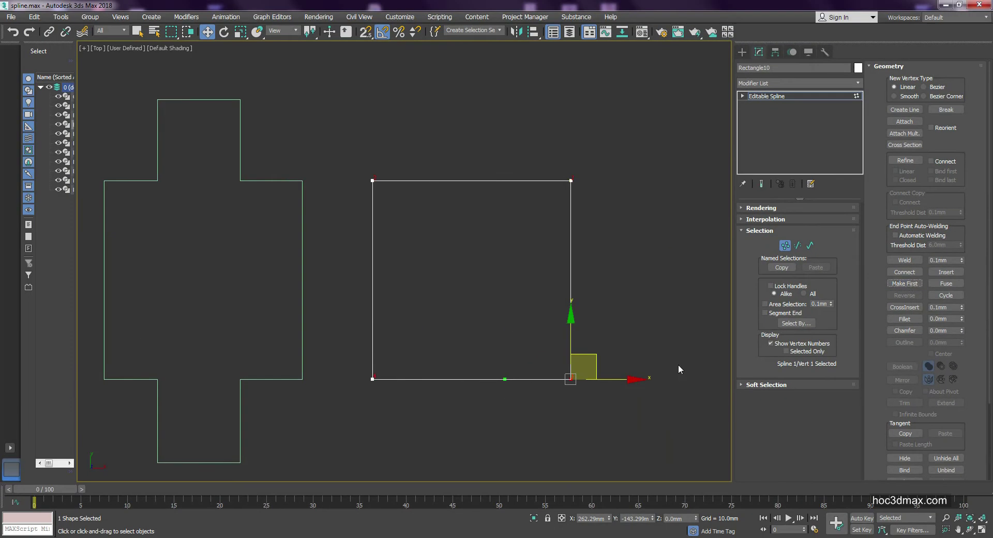
pyautogui.click(597, 393)
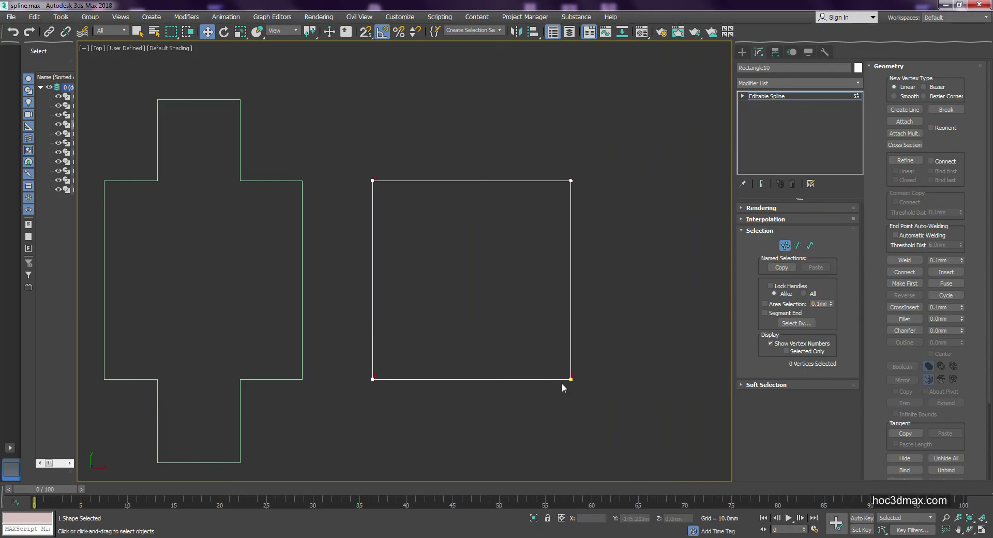
pyautogui.click(369, 378)
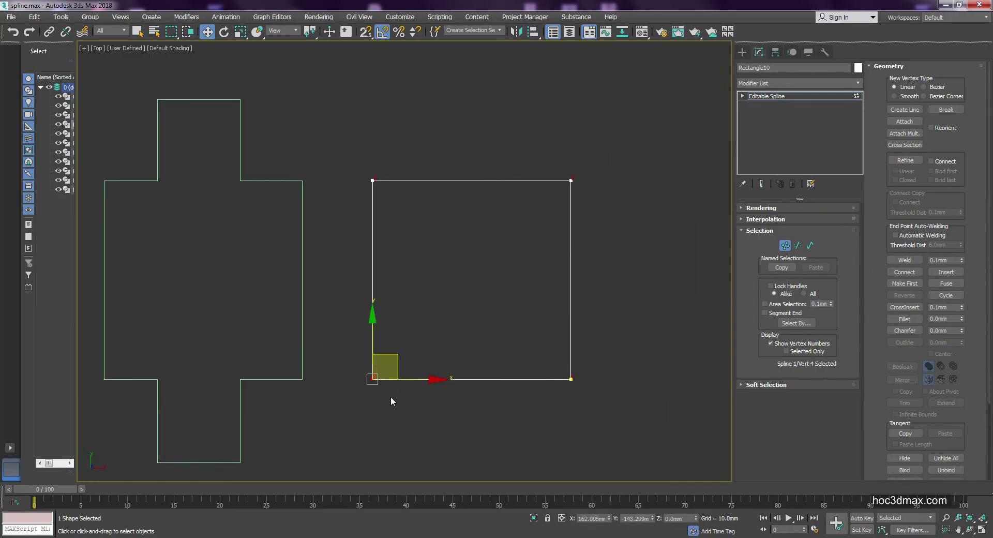
pyautogui.click(413, 421)
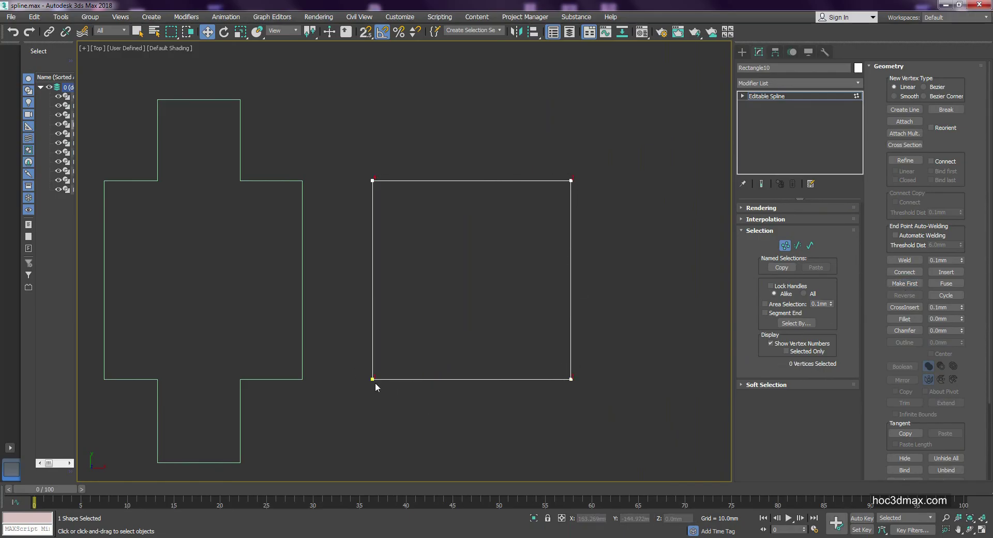
# - Switch to Segment sub-object level and reframe the two shapes
pyautogui.press('2')
pyautogui.scroll(-2, 369, 260)
pyautogui.moveTo(482, 287); pyautogui.dragTo(481, 306, button='middle')
pyautogui.scroll(2, 475, 296)
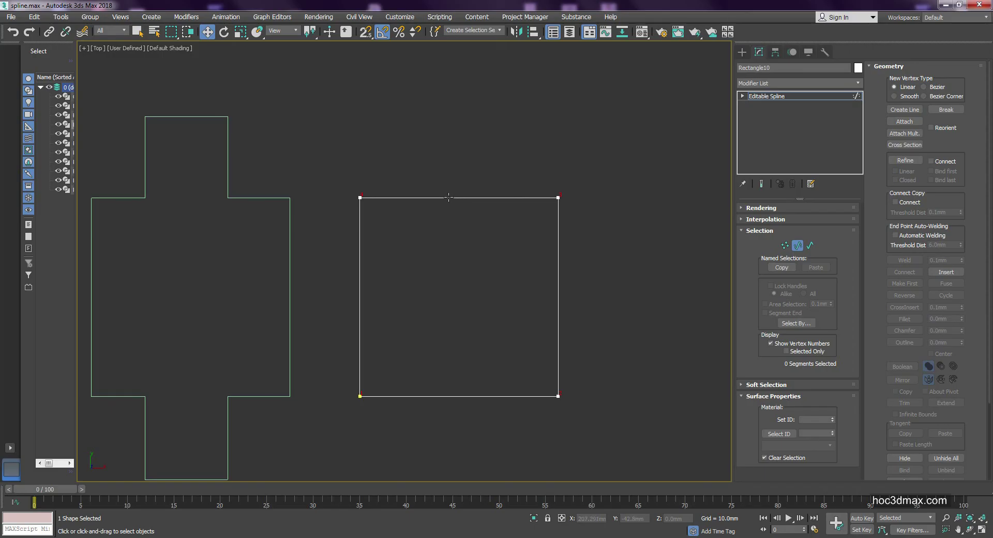
# - Refine Rectangle10 with two new vertices on its top edge and two on its right edge
pyautogui.click(785, 246)
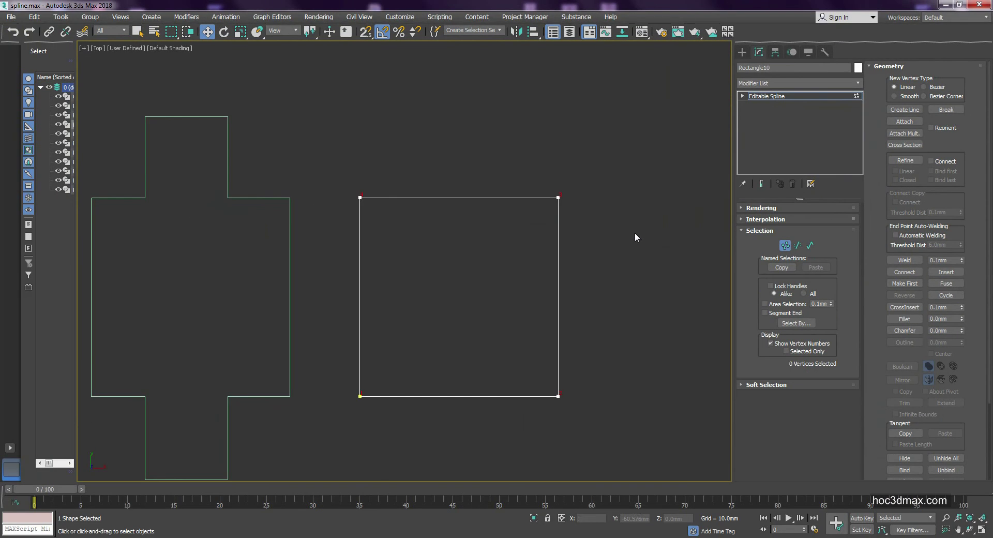
pyautogui.rightClick(634, 231)
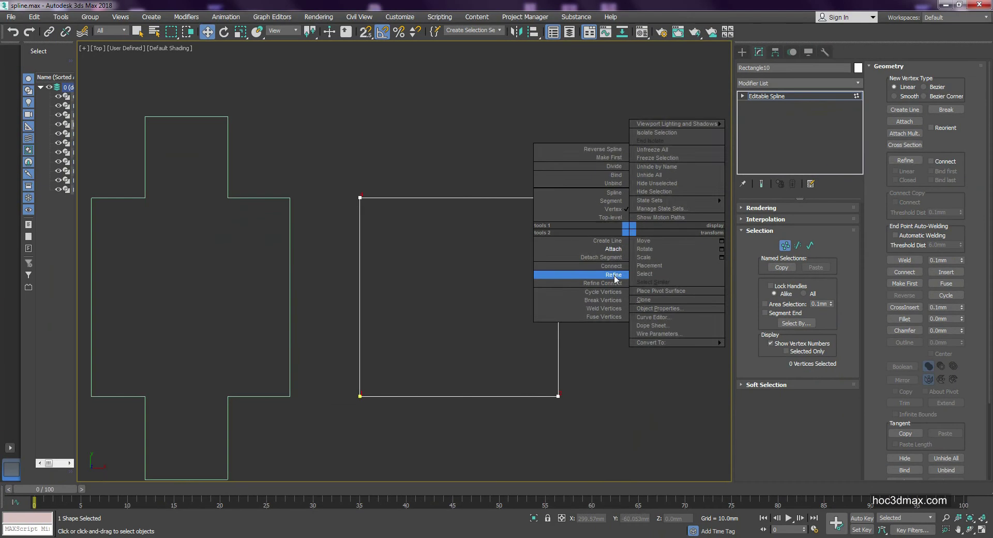
pyautogui.click(498, 267)
pyautogui.click(407, 197)
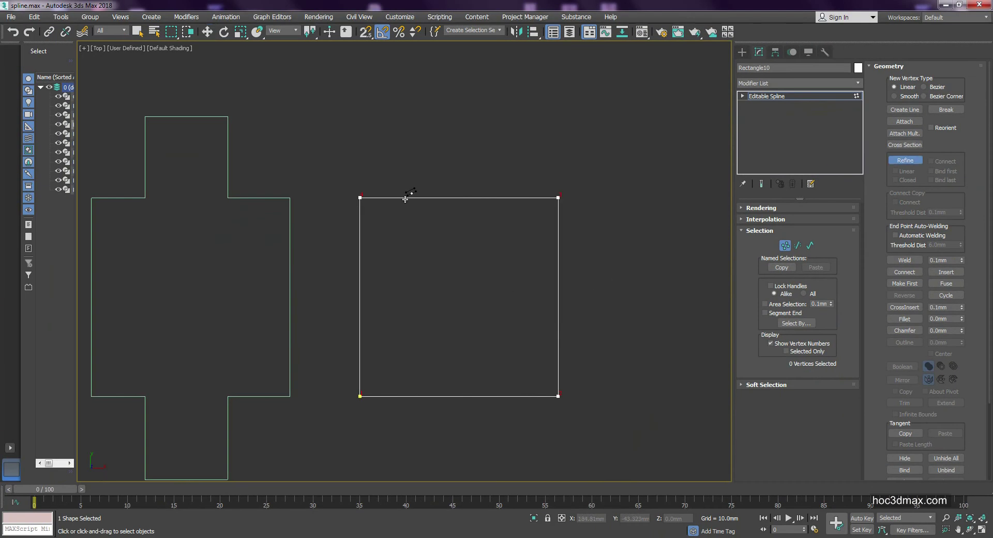
pyautogui.click(443, 198)
pyautogui.click(558, 248)
pyautogui.click(558, 297)
pyautogui.press('w')
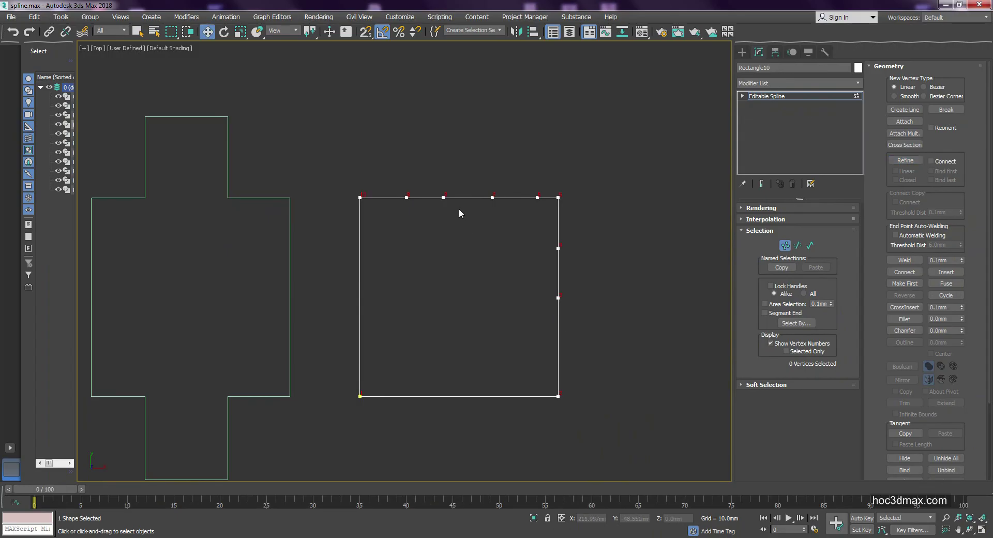
# - Select the square's bottom segment at Segment level
pyautogui.scroll(2, 459, 209)
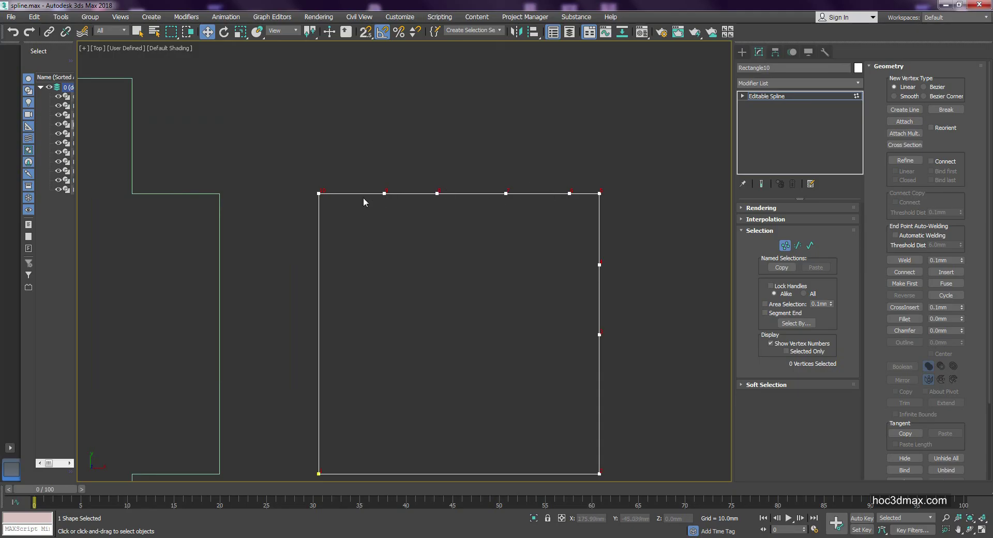
pyautogui.moveTo(476, 275); pyautogui.dragTo(481, 233, button='middle')
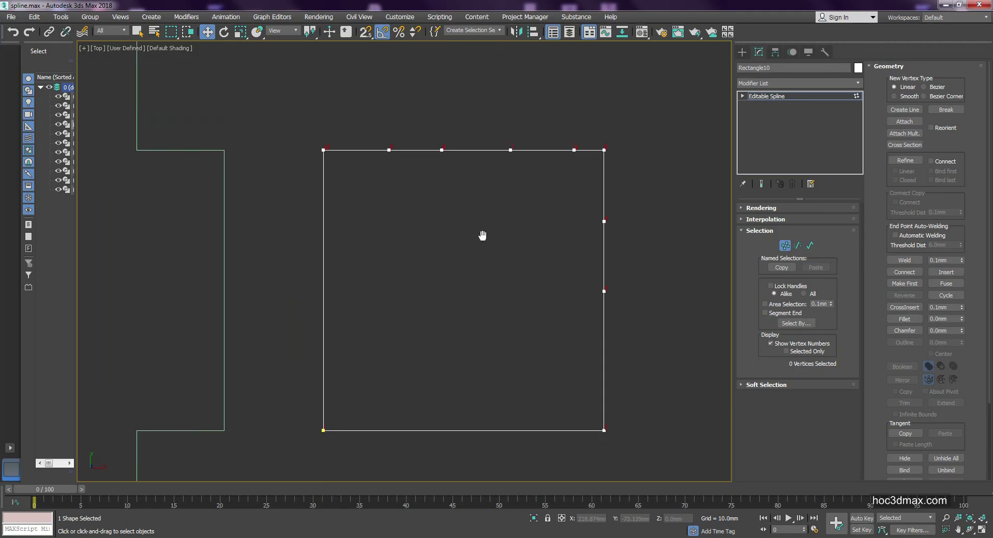
pyautogui.moveTo(475, 384); pyautogui.dragTo(477, 333, button='middle')
pyautogui.click(797, 245)
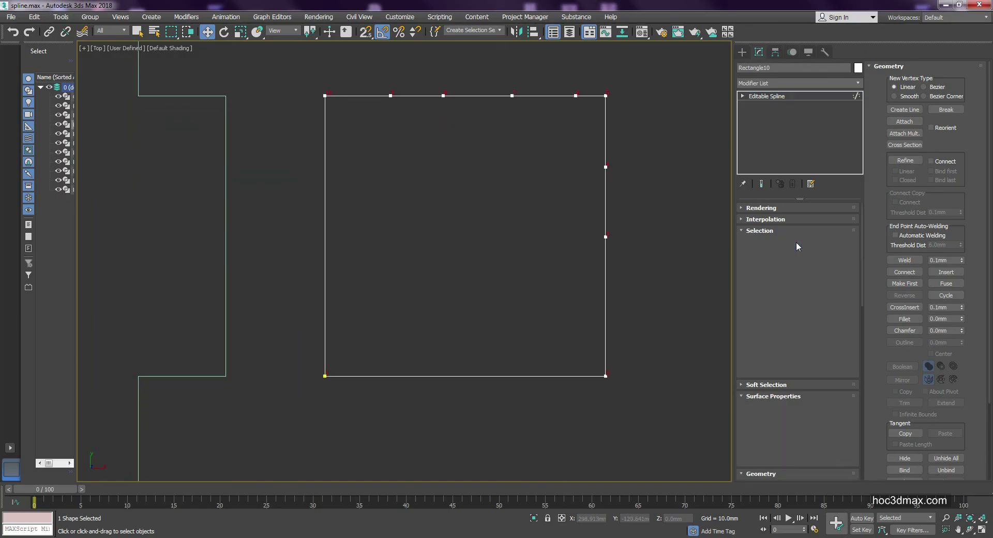
pyautogui.moveTo(482, 408); pyautogui.dragTo(477, 421)
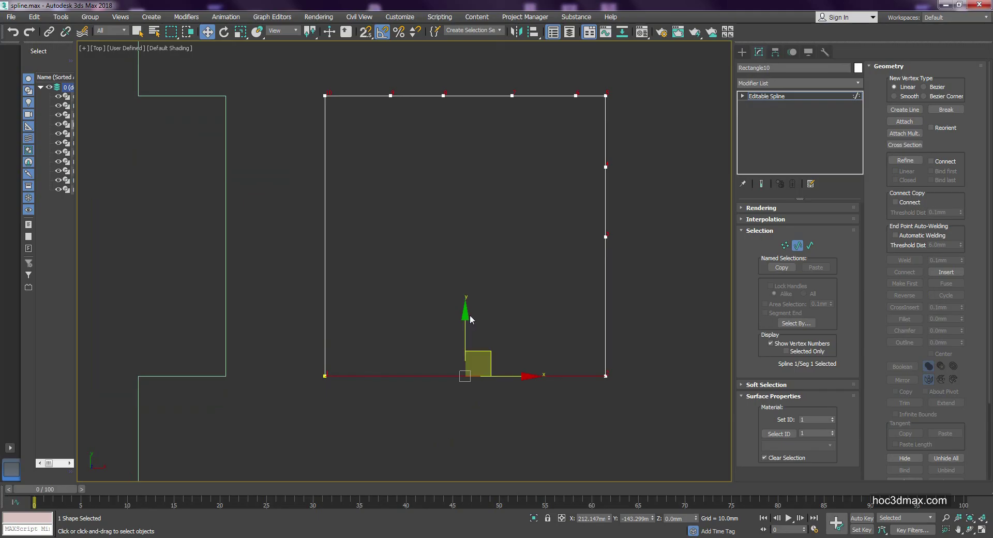
# - Divide the bottom segment with 4 evenly spaced new vertices
pyautogui.moveTo(874, 340); pyautogui.dragTo(881, 245)
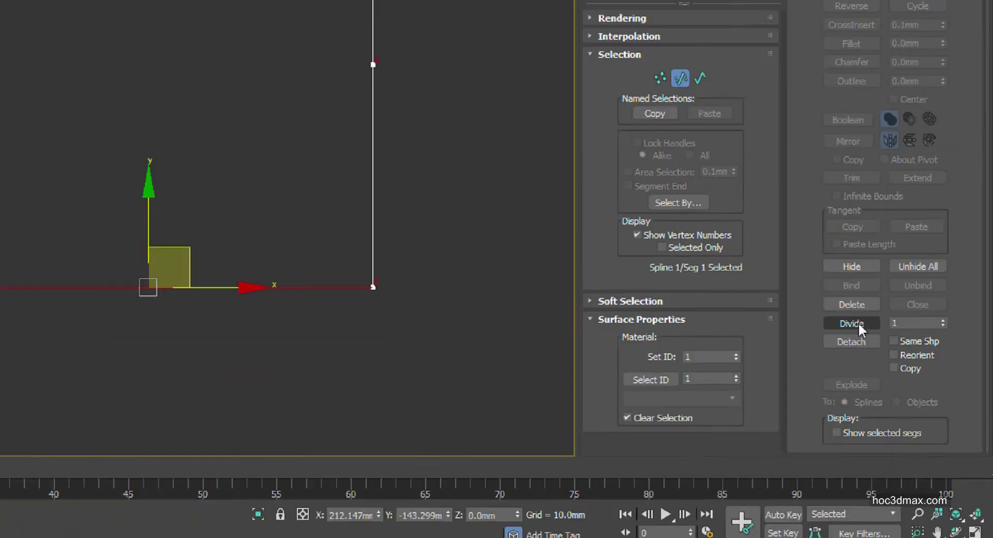
pyautogui.click(911, 400)
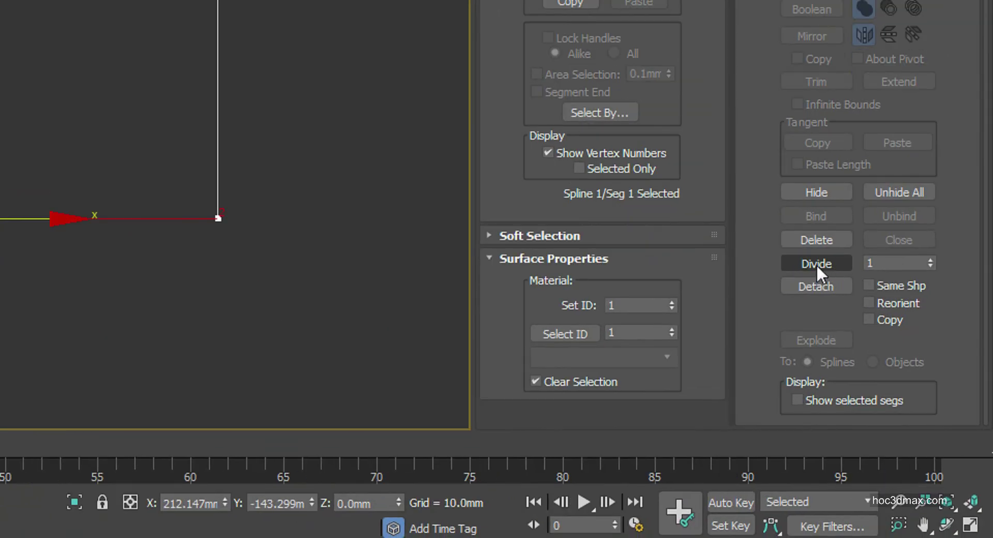
pyautogui.doubleClick(897, 263)
pyautogui.write('4')
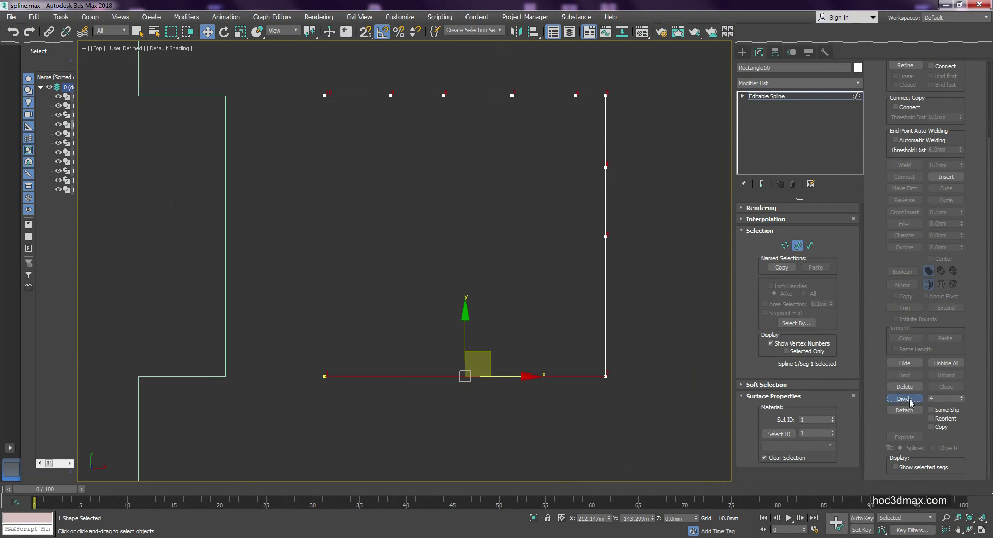
pyautogui.click(911, 401)
pyautogui.click(557, 421)
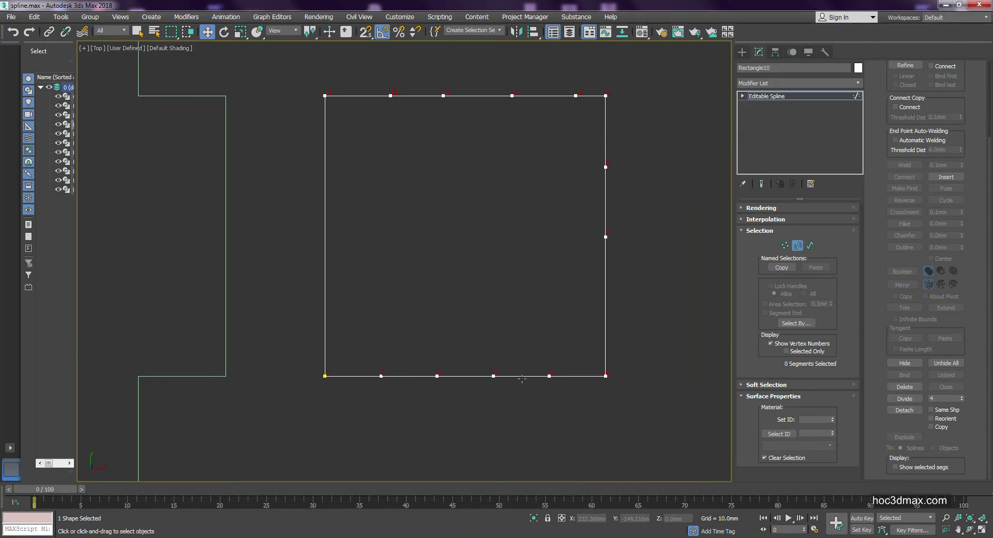
# - Exit sub-object mode and drag a copy of the square out to the right
pyautogui.press('2')
pyautogui.scroll(-4, 477, 232)
pyautogui.moveTo(477, 232); pyautogui.dragTo(331, 246, button='middle')
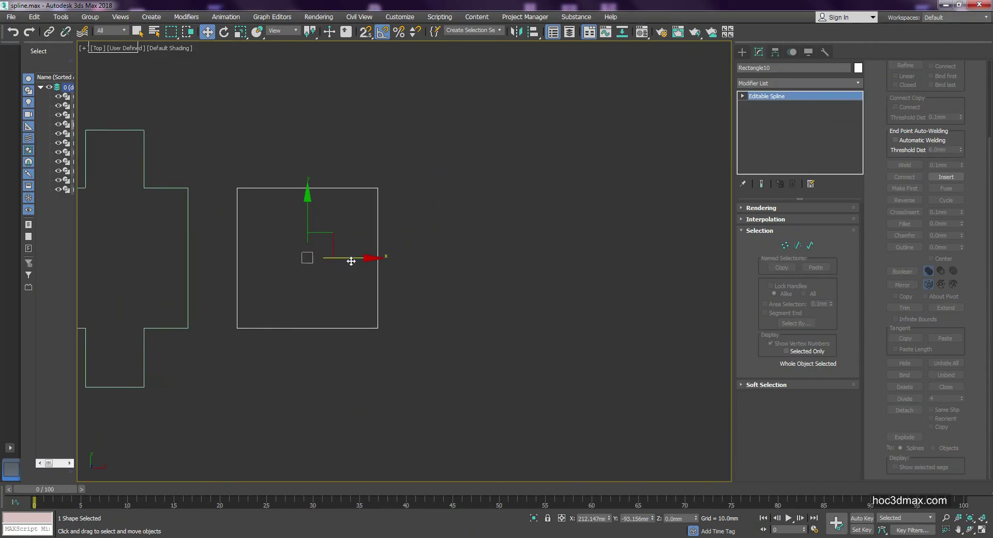
pyautogui.keyDown('shift'); pyautogui.moveTo(365, 259); pyautogui.dragTo(563, 261); pyautogui.keyUp('shift')
# - Confirm the copy, attach the middle square to it, and shift the combined shape right
pyautogui.click(498, 318)
pyautogui.rightClick(565, 263)
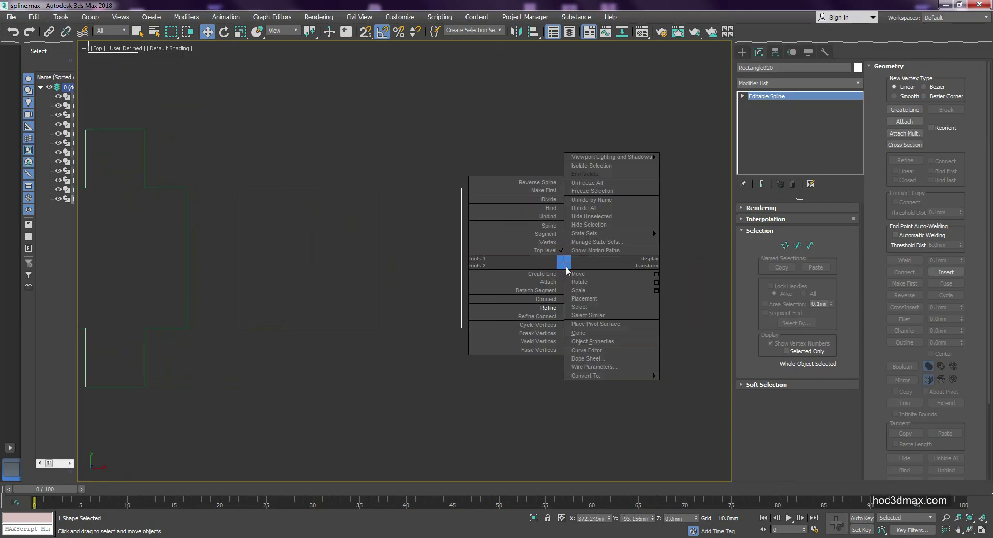
pyautogui.click(547, 282)
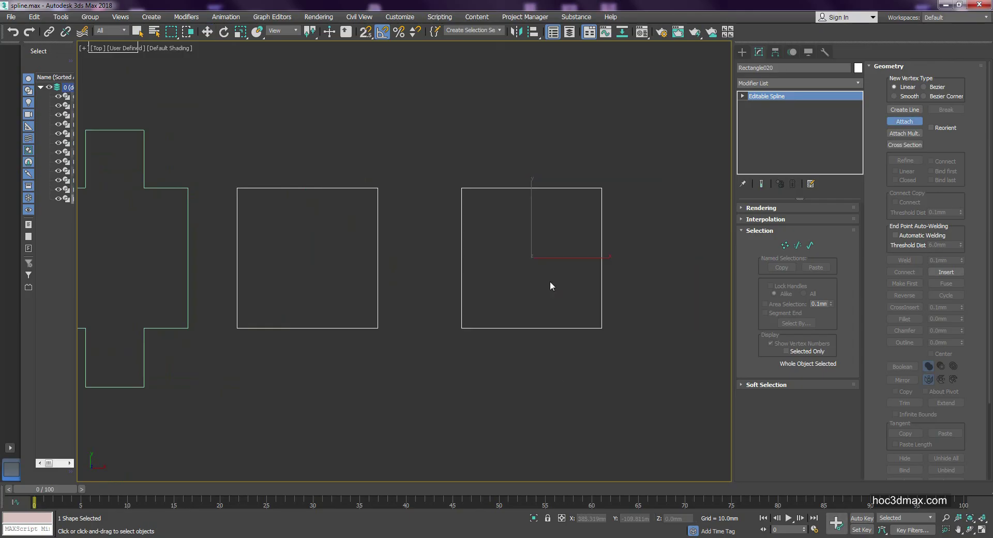
pyautogui.click(378, 272)
pyautogui.press('w')
pyautogui.moveTo(556, 260); pyautogui.dragTo(590, 261)
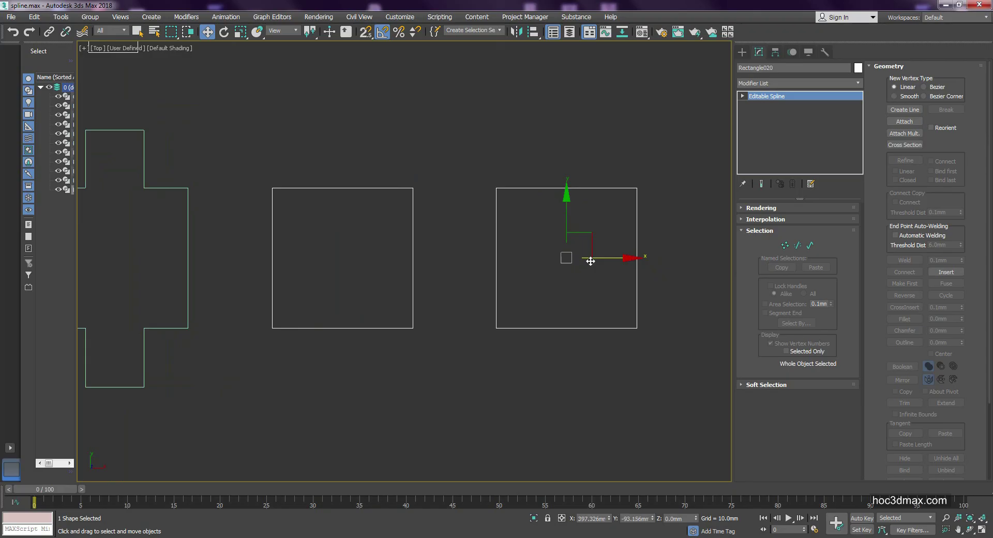
# - Detach the right square's spline as a separate shape named Shape001
pyautogui.click(811, 245)
pyautogui.moveTo(471, 162); pyautogui.dragTo(653, 349)
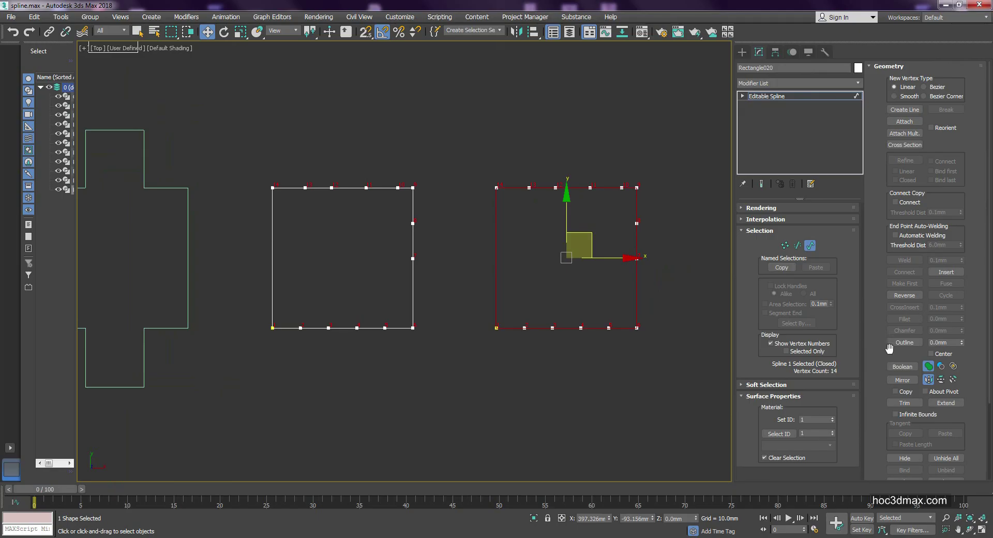
pyautogui.scroll(-3, 885, 395)
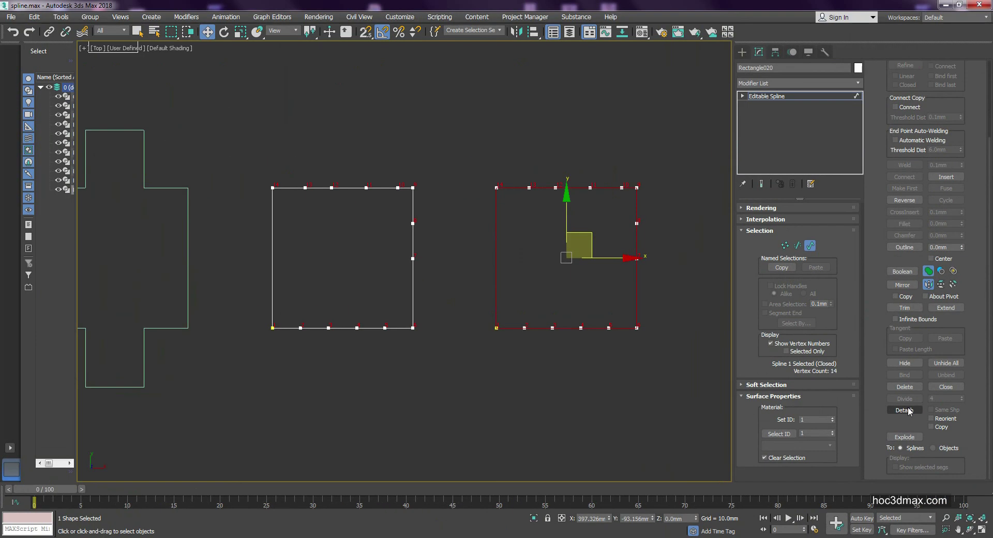
pyautogui.click(906, 409)
pyautogui.click(530, 279)
# - Reposition the middle and right squares to widen the gap between them
pyautogui.click(810, 246)
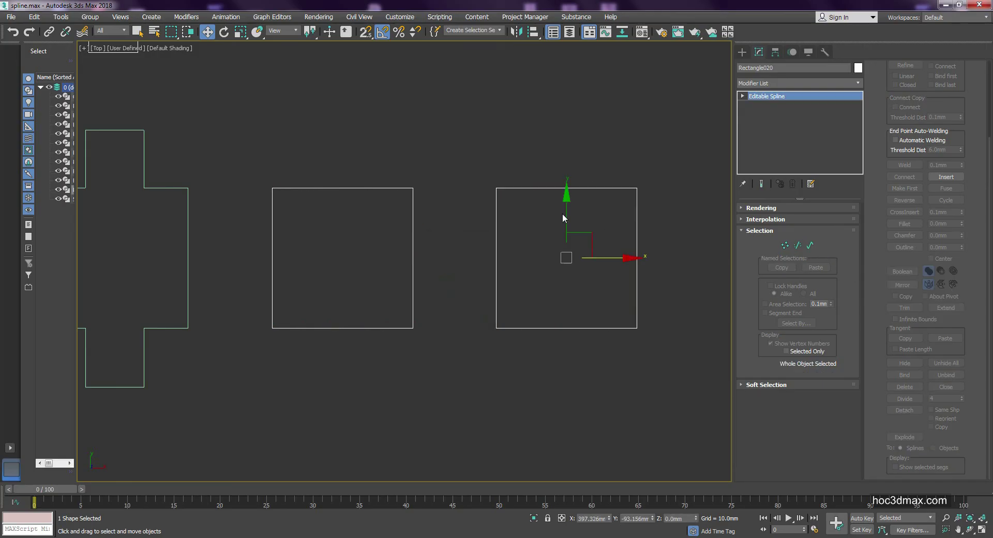
pyautogui.moveTo(586, 240)
pyautogui.mouseDown()
pyautogui.moveTo(564, 257)
pyautogui.moveTo(583, 242)
pyautogui.mouseUp()
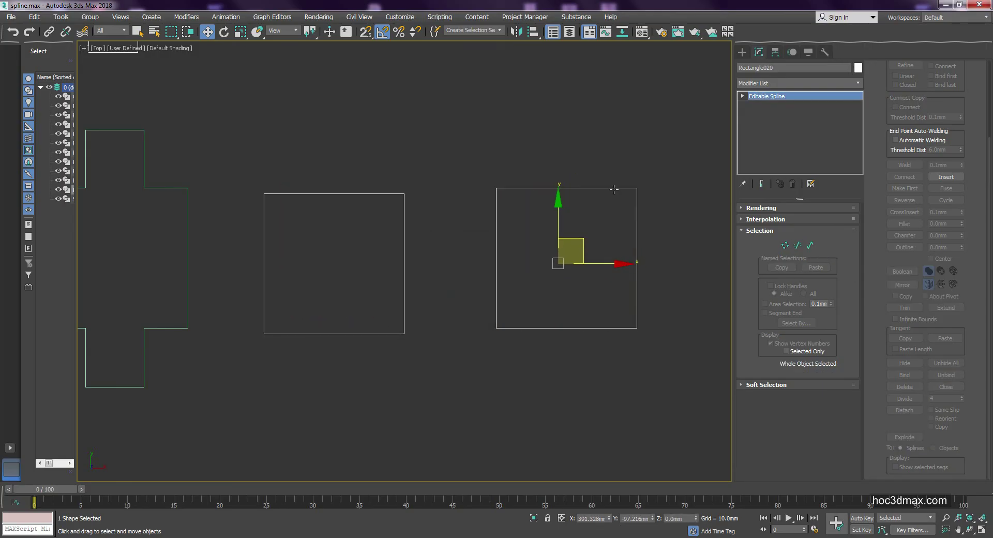
pyautogui.moveTo(614, 189); pyautogui.dragTo(632, 188)
pyautogui.moveTo(402, 210)
pyautogui.mouseDown()
pyautogui.moveTo(441, 219)
pyautogui.moveTo(421, 217)
pyautogui.mouseUp()
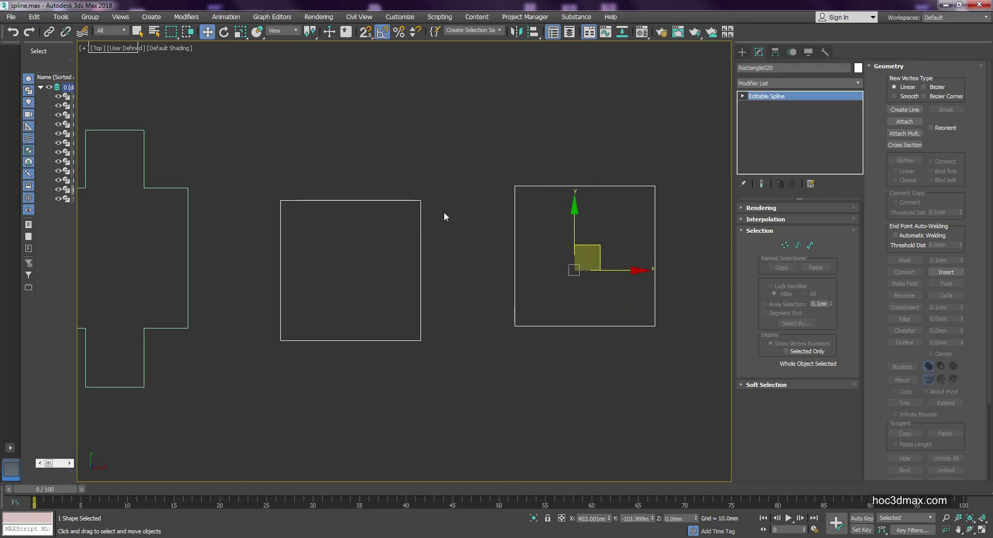
# - Center Shape001's pivot on its outline with Affect Pivot Only and Center to Object
pyautogui.click(775, 51)
pyautogui.click(795, 123)
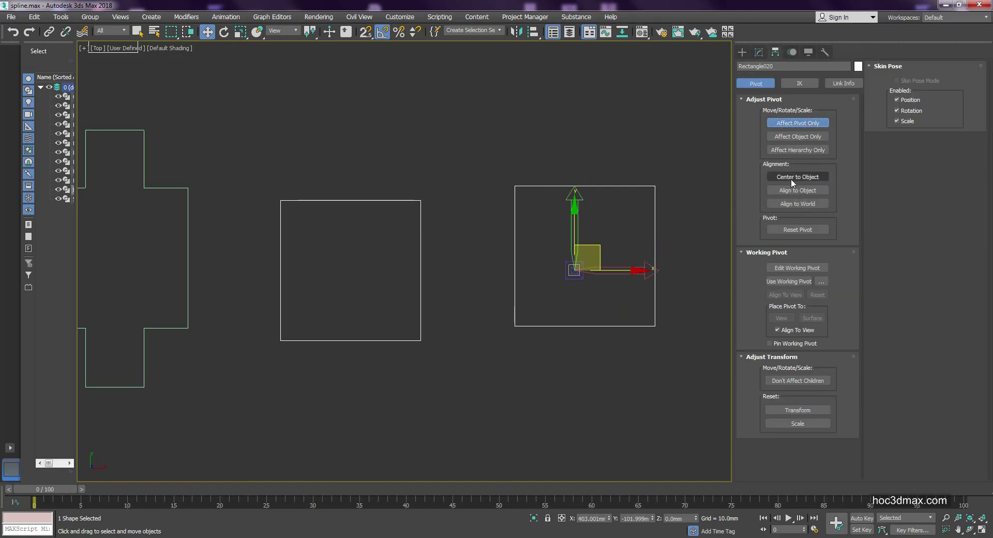
pyautogui.click(792, 177)
pyautogui.click(602, 229)
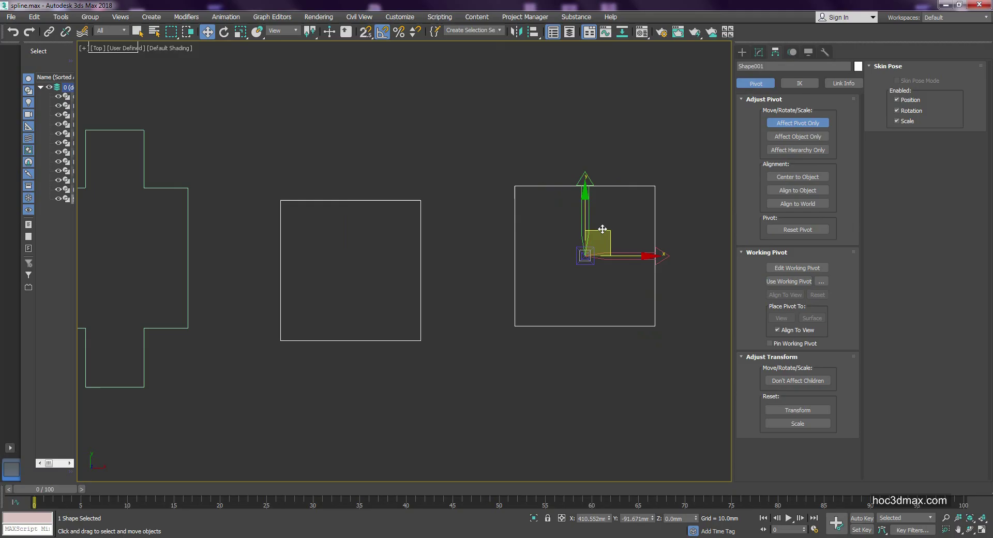
pyautogui.click(797, 123)
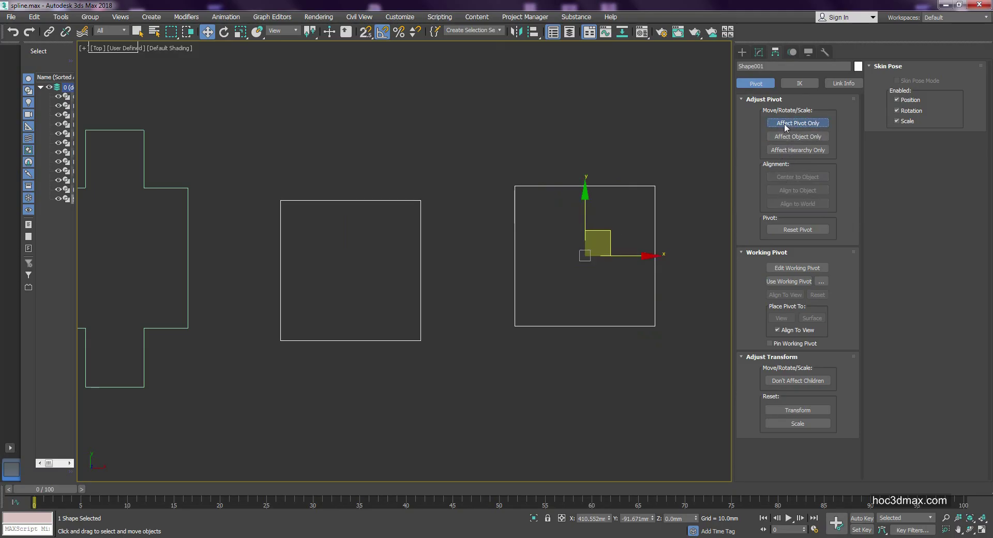